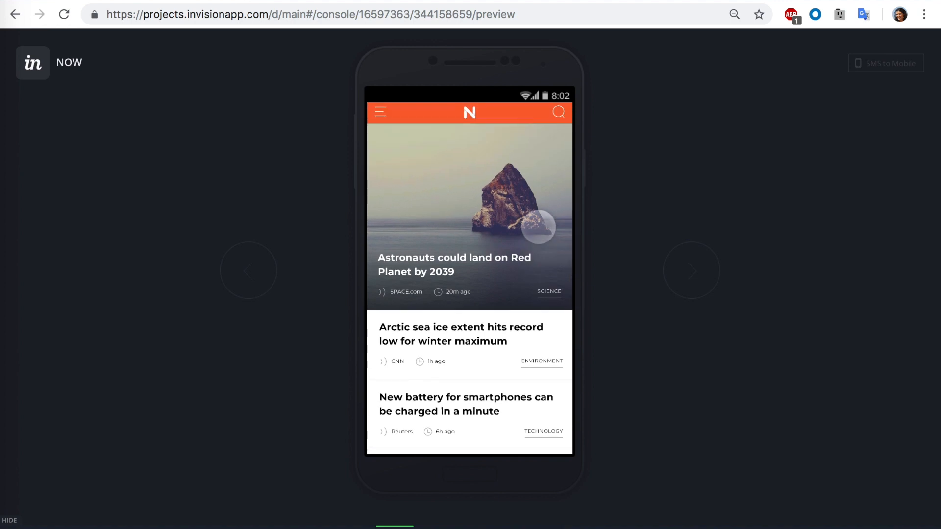
- Set a fixed header covering the orange bar on the 4-Home screen and preview it while scrolling the page
mouse_move(437, 516)
click(431, 516)
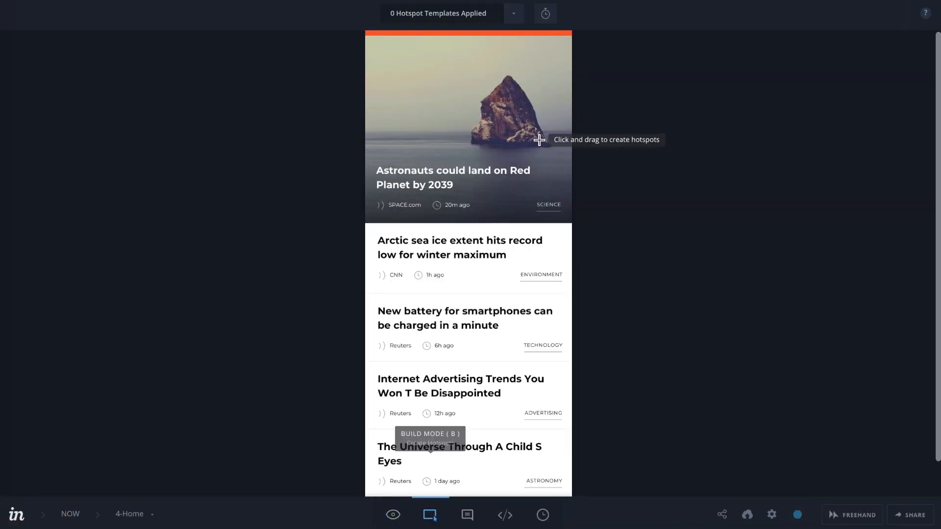
drag(583, 45, 583, 78)
click(383, 516)
scroll(469, 240, down, 3)
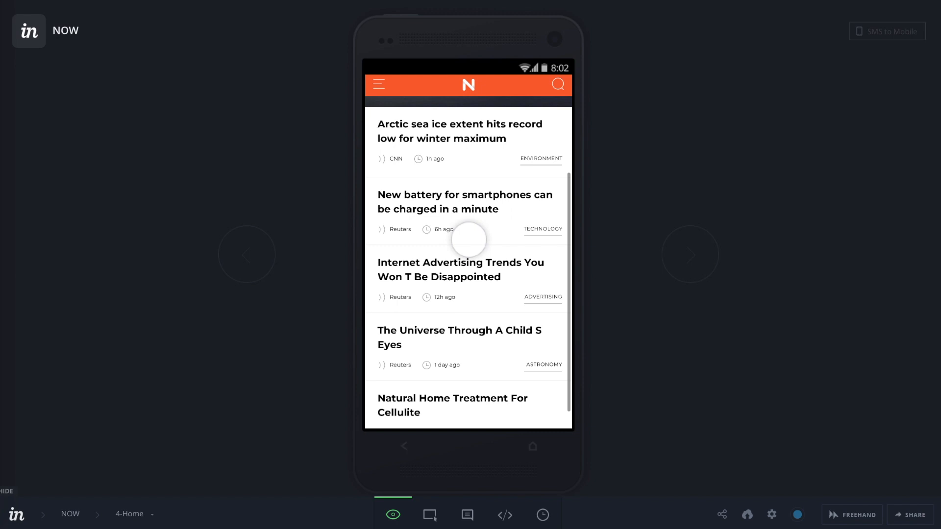
scroll(469, 239, up, 3)
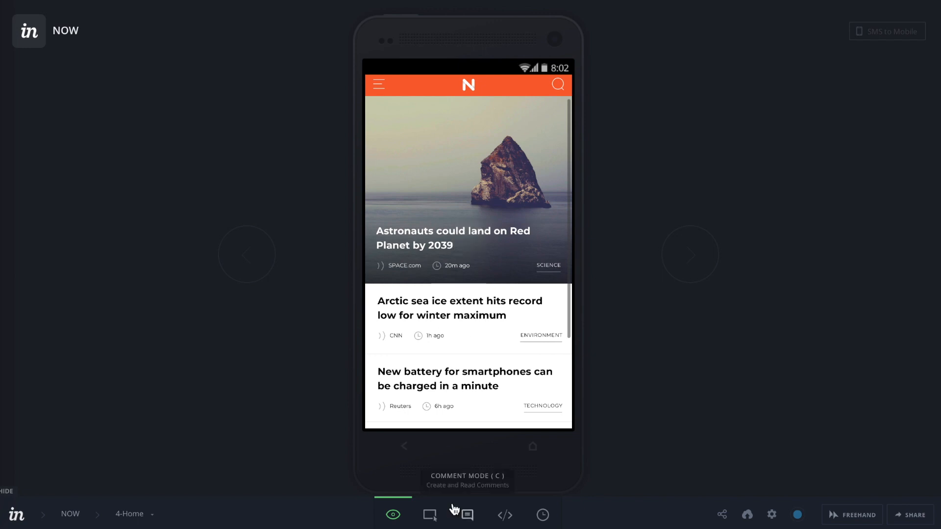
- Create a hotspot over the menu icon in the 4-Home header and link it to the 16-Navigation screen
click(430, 514)
drag(368, 47, 398, 78)
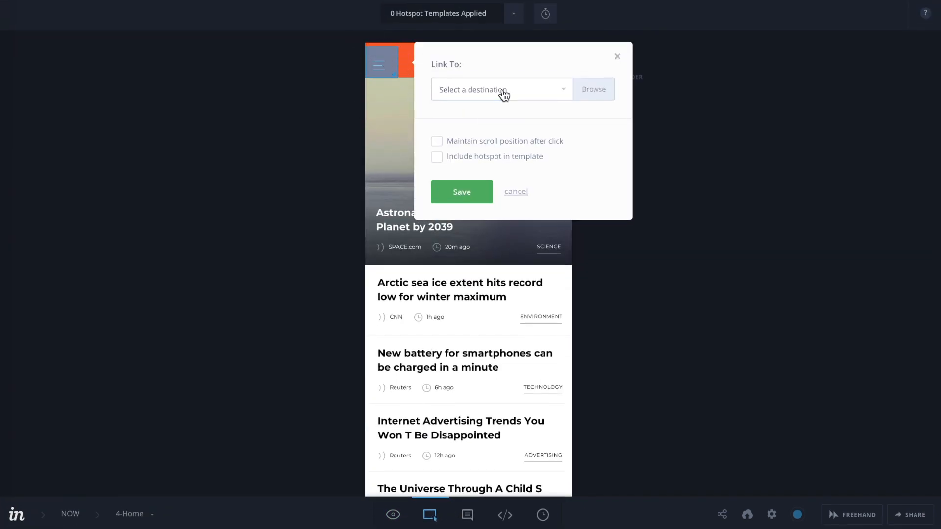
click(502, 93)
click(471, 261)
click(466, 244)
- Preview the menu icon's link to the navigation screen and return to 4-Home
click(393, 515)
click(379, 79)
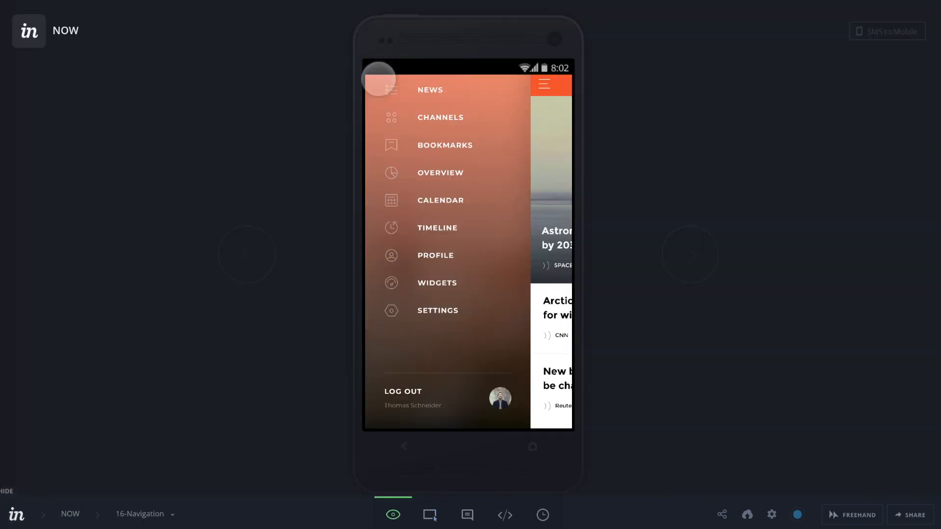
click(378, 80)
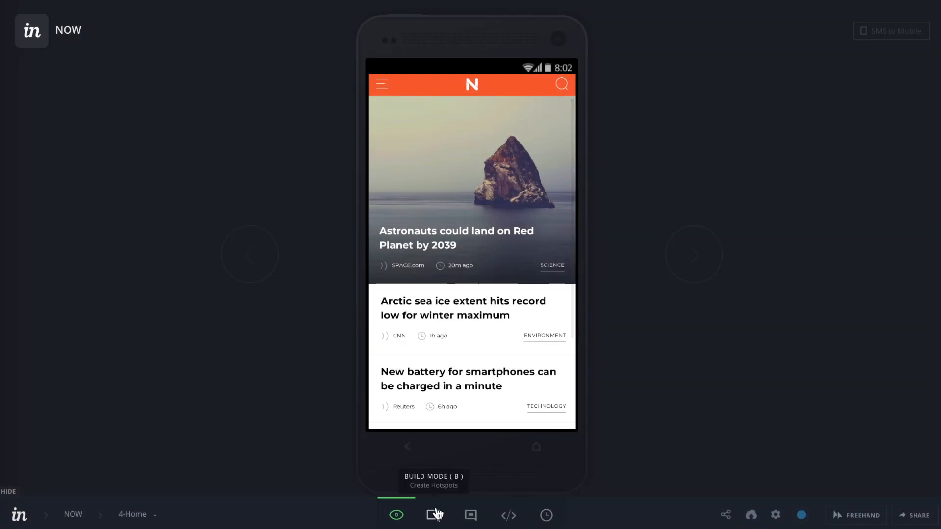
- Include the menu icon hotspot in a new hotspot template named "menu" and save the hotspot
click(433, 515)
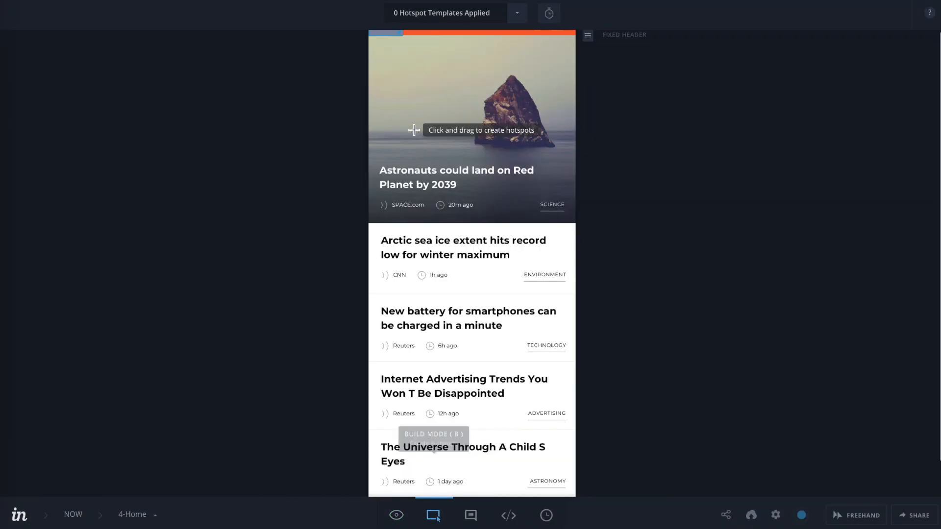
drag(370, 48, 402, 77)
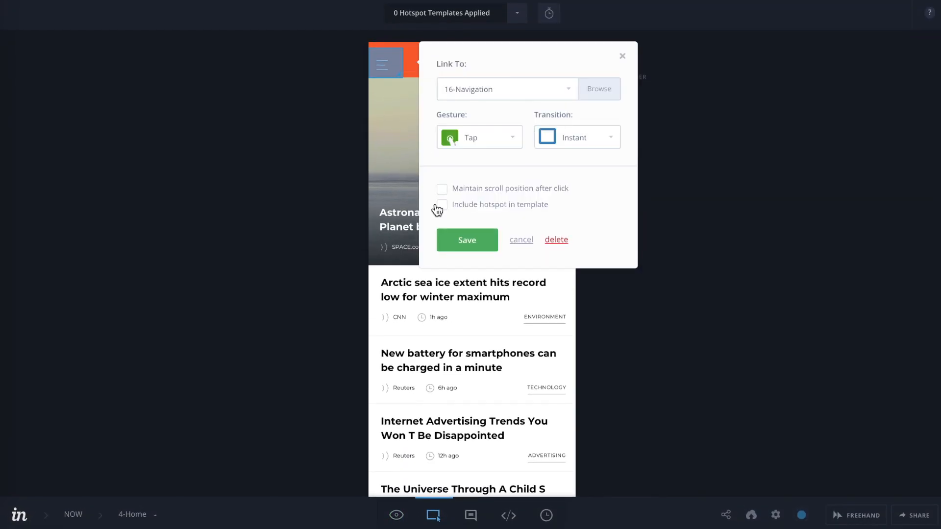
click(467, 209)
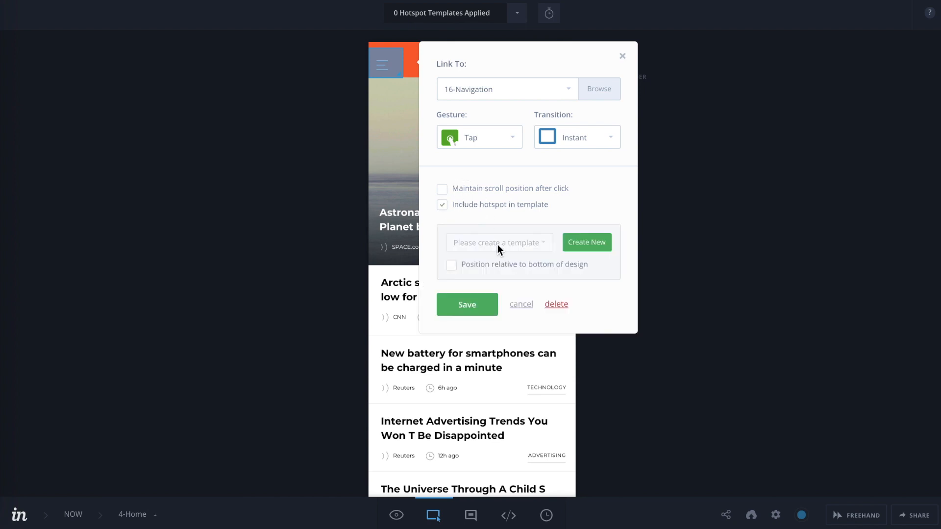
click(575, 242)
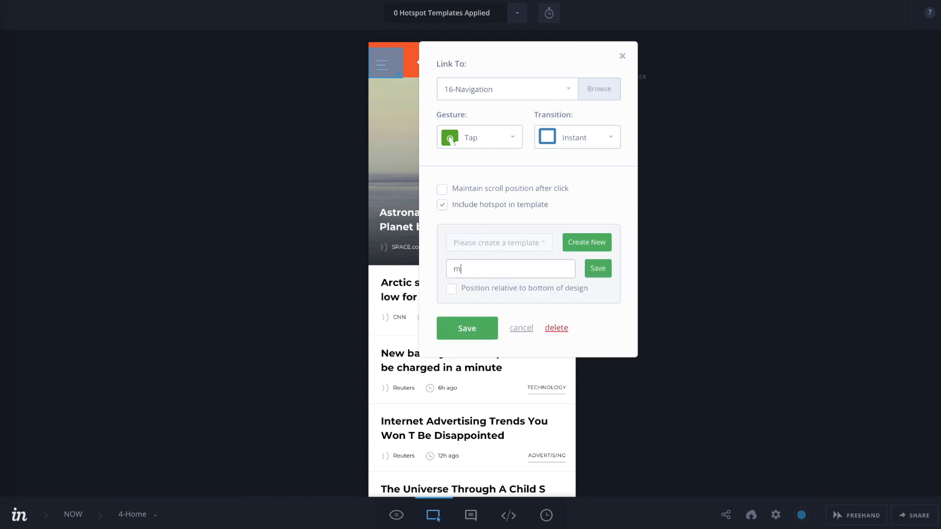
click(606, 269)
click(472, 308)
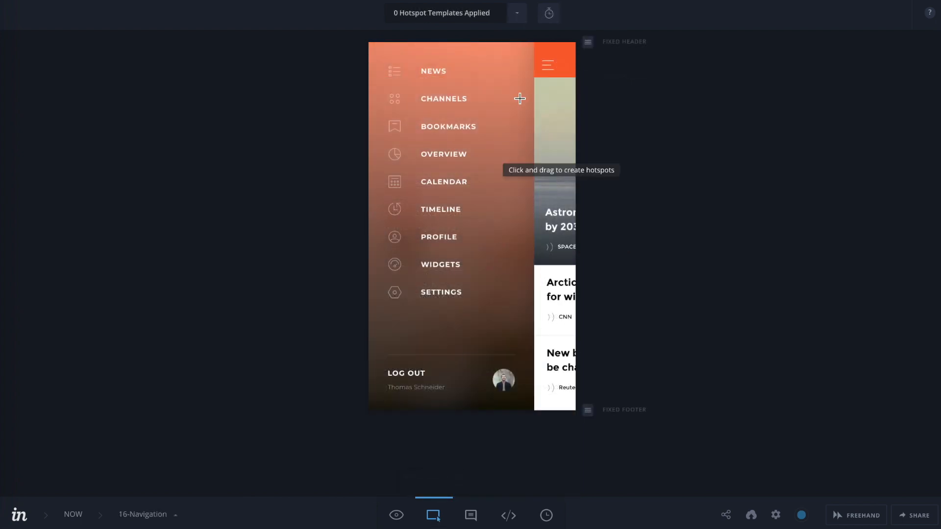
- Create a hotspot over the exposed home-screen strip on 16-Navigation, choose its destination and save it
drag(536, 38, 574, 410)
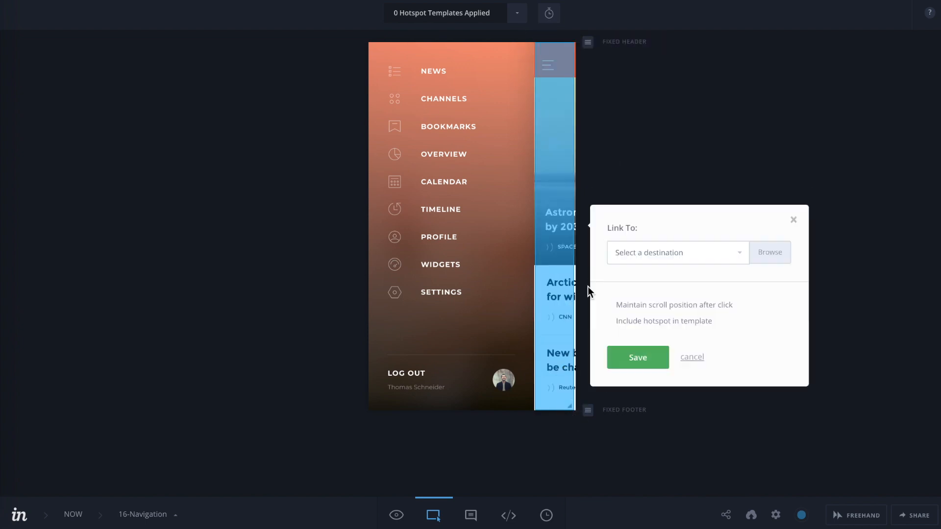
click(668, 252)
click(686, 417)
click(648, 401)
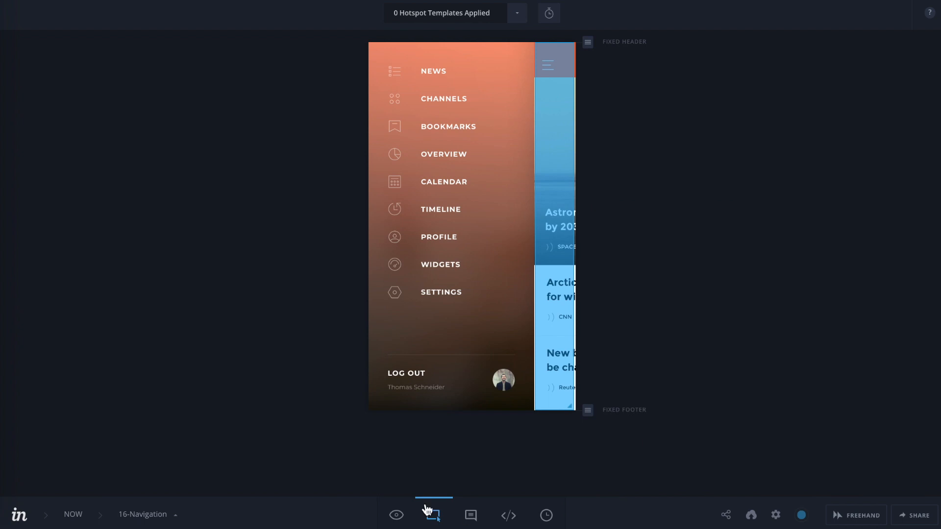
- Preview the prototype by scrolling down the home screen and opening the menu from its header icon
click(395, 520)
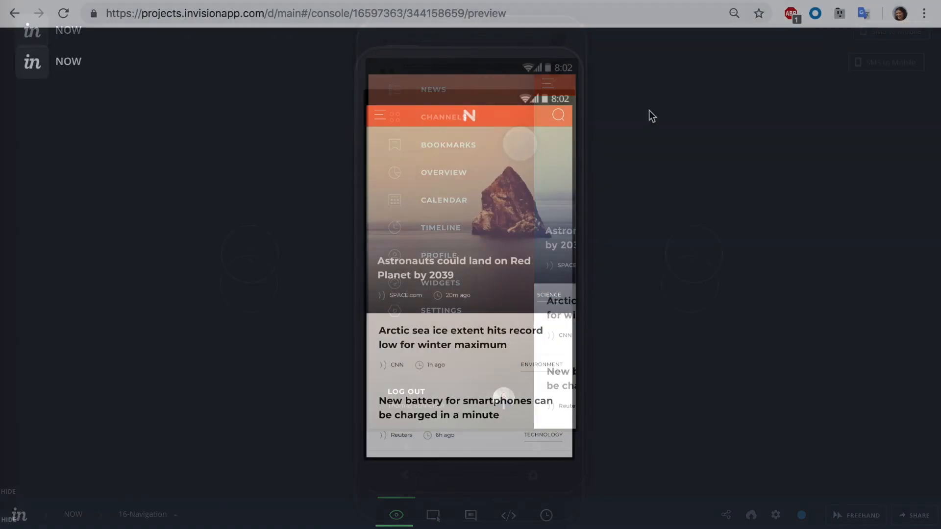
scroll(490, 248, down, 4)
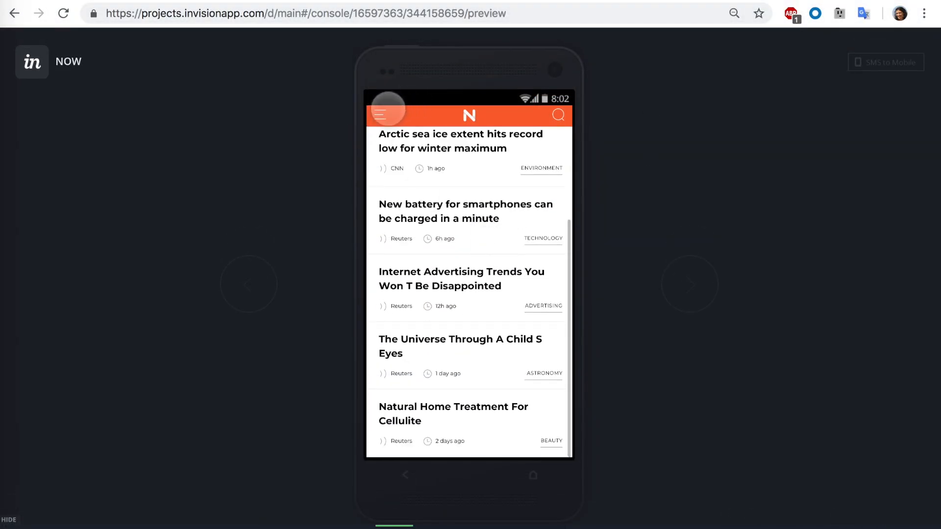
click(380, 114)
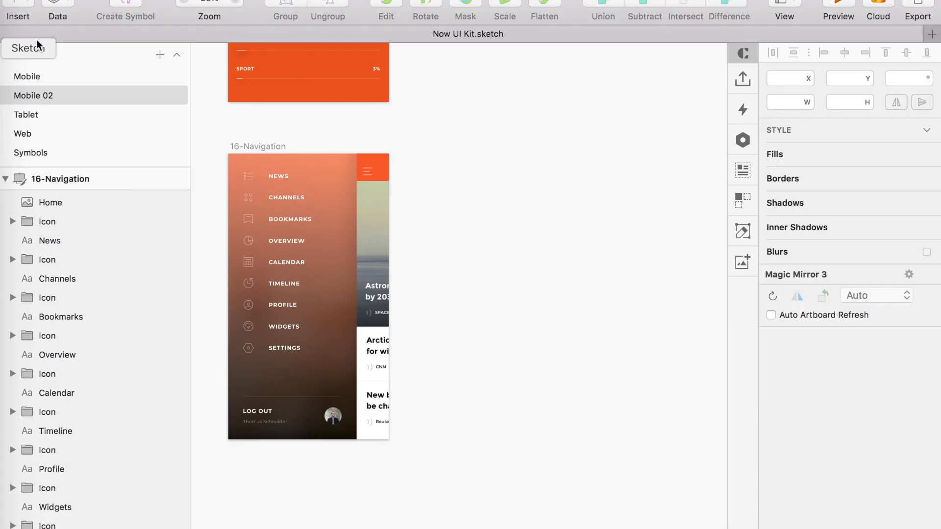
- Switch to Sketch and duplicate the 16-Navigation artboard beside the original
click(247, 147)
drag(246, 147, 431, 143)
click(557, 196)
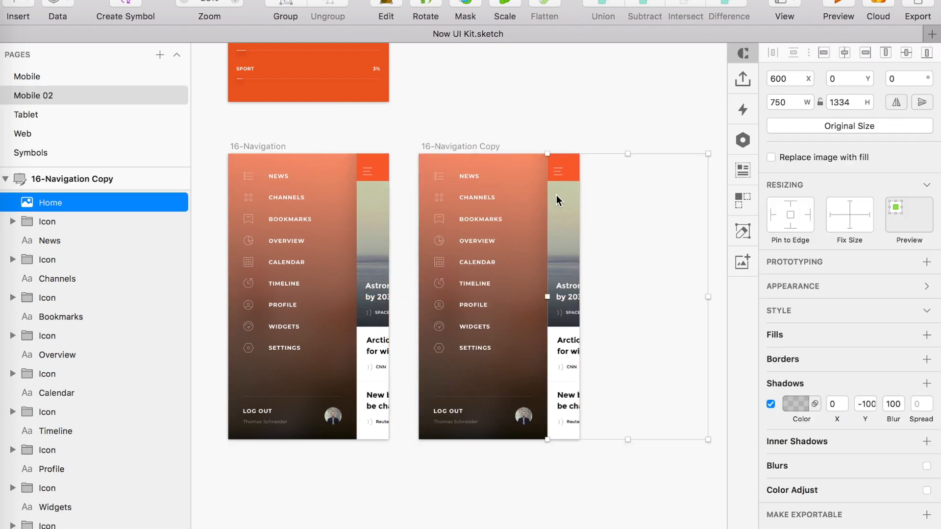
key(Delete)
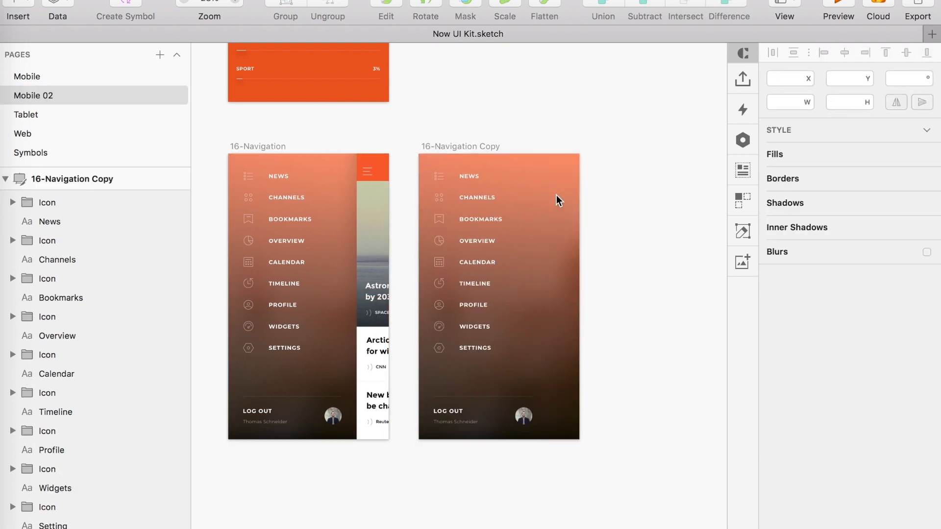
click(557, 195)
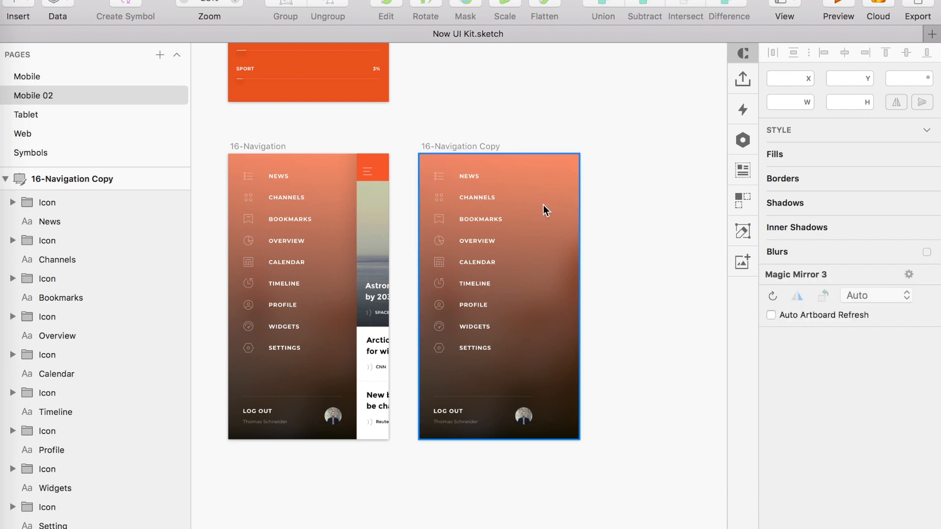
key(super+z)
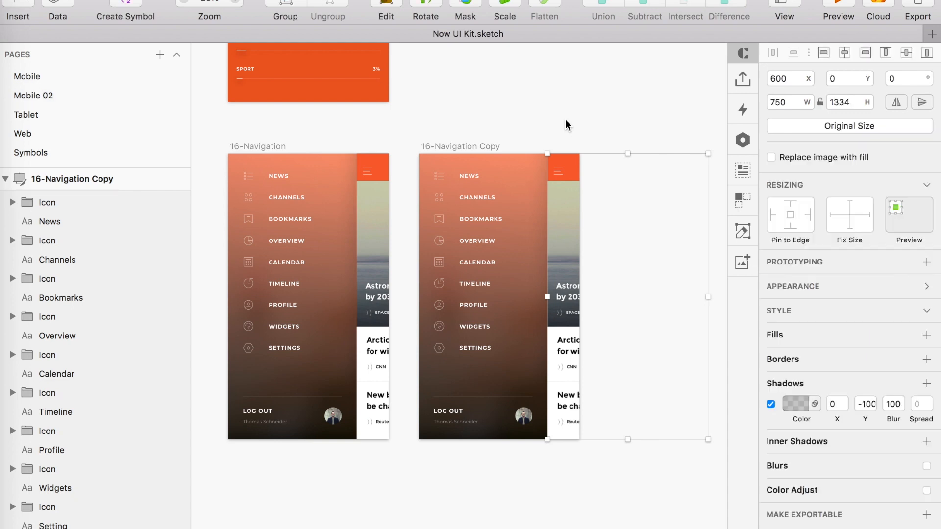
- In the copied artboard, narrow the Bg group's Mask to a width of 600 and delete the Home image
click(540, 139)
click(505, 163)
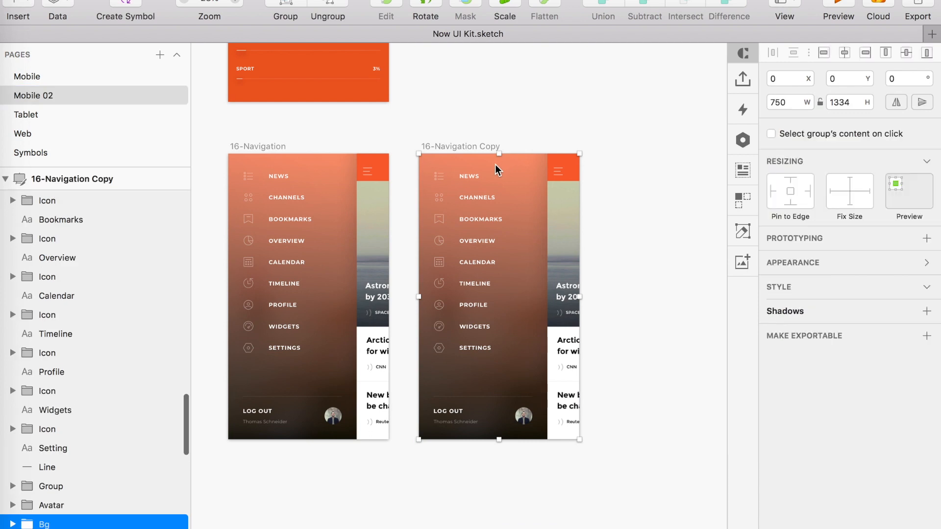
double_click(495, 164)
scroll(153, 272, down, 5)
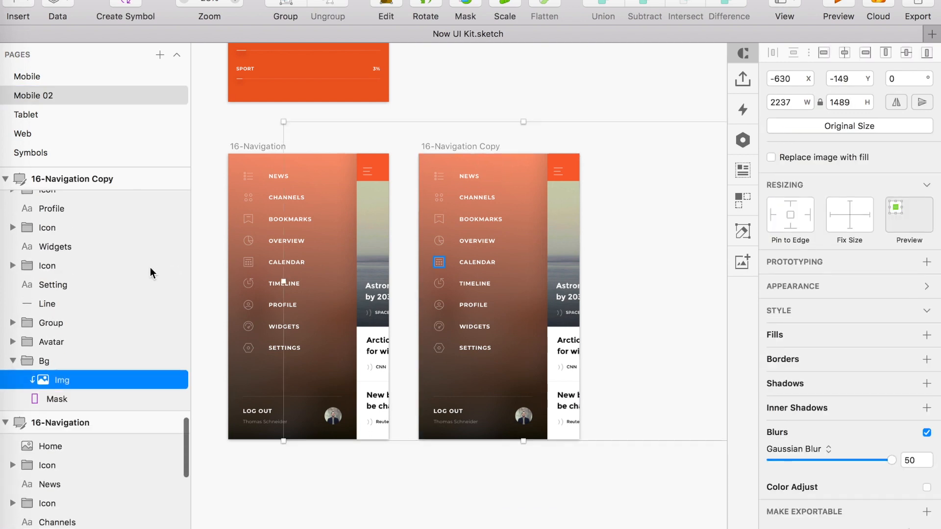
click(61, 399)
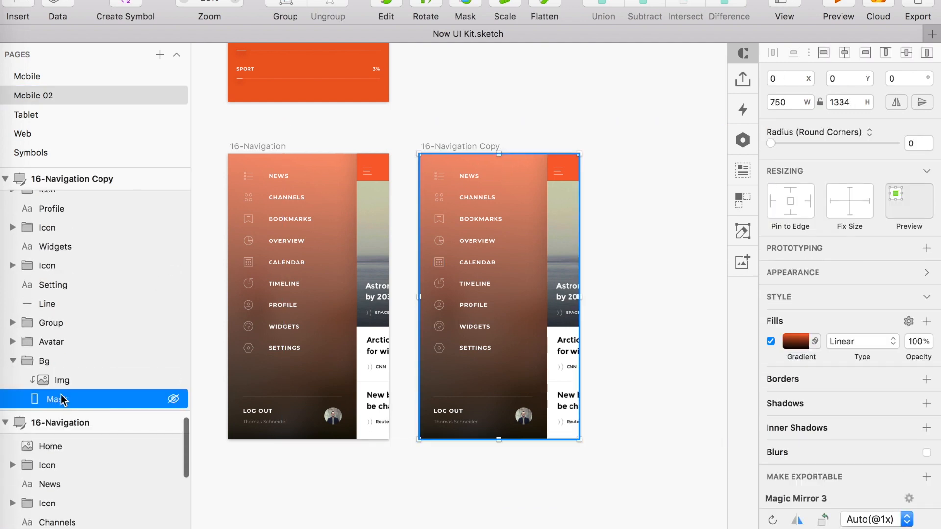
drag(580, 296, 545, 297)
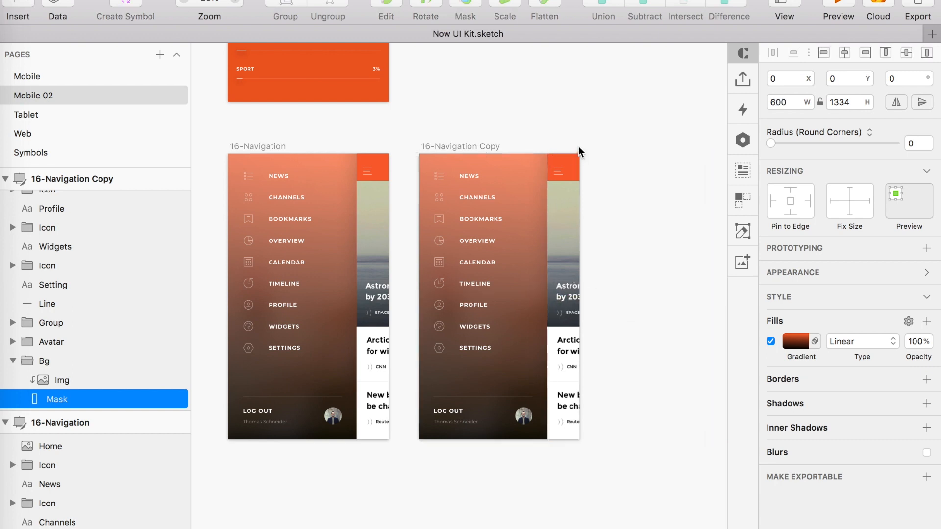
click(571, 172)
key(Delete)
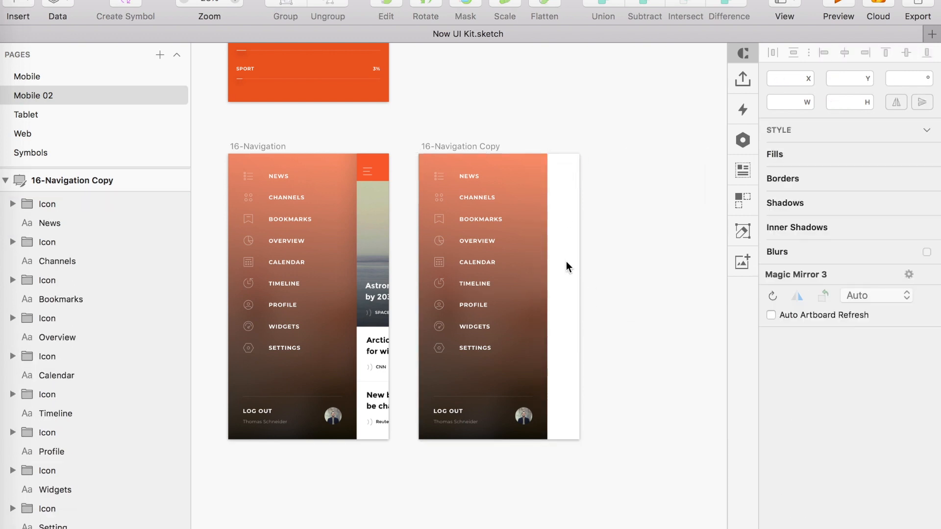
- Rename the copied artboard as 16-Navigation
click(463, 146)
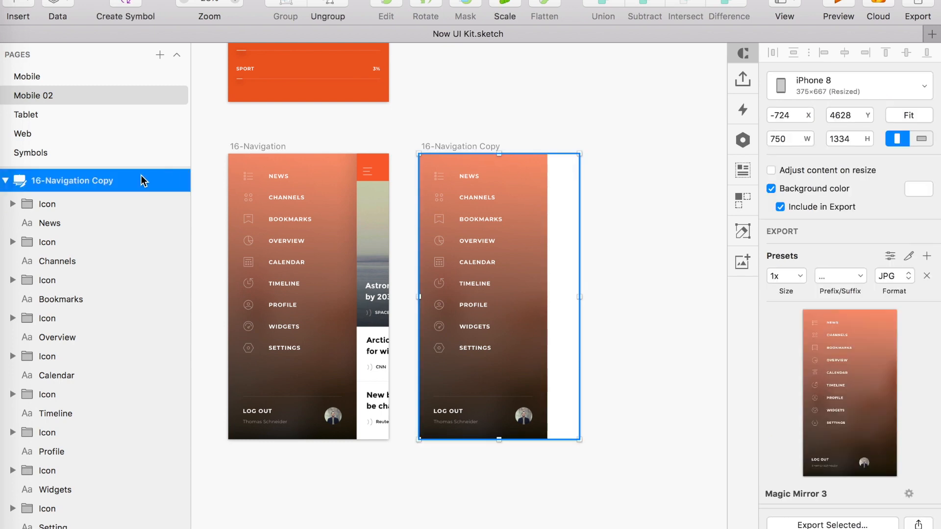
double_click(127, 182)
key(Right)
key(alt+shift+Left)
key(BackSpace)
key(BackSpace)
key(Return)
- Delete the original 16-Navigation artboard and move the edited copy into its place
click(269, 145)
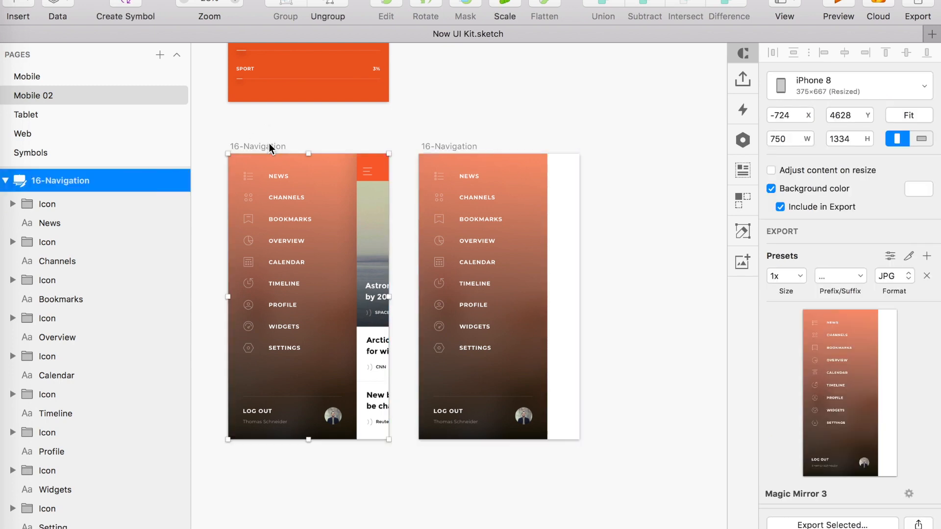
key(Delete)
drag(437, 145, 250, 145)
click(398, 99)
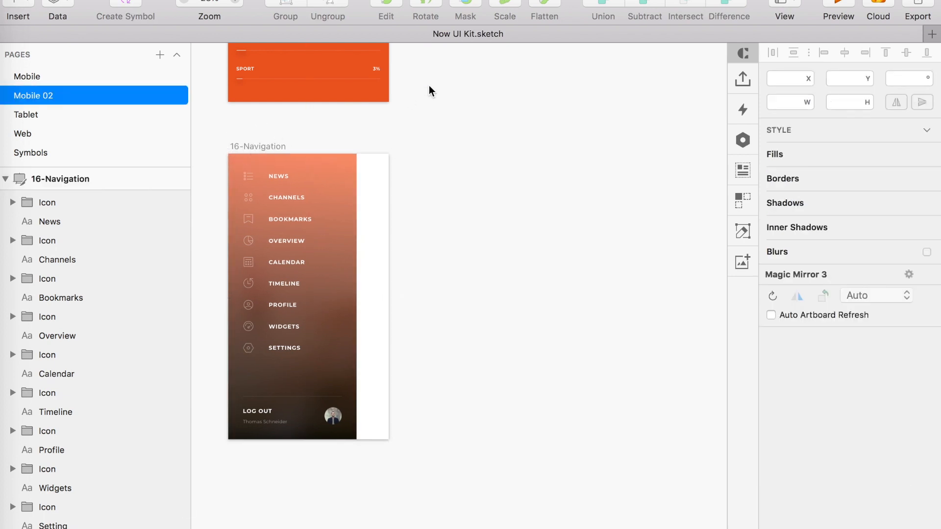
- Save the Sketch file and publish the updated artboard to InVision
click(743, 80)
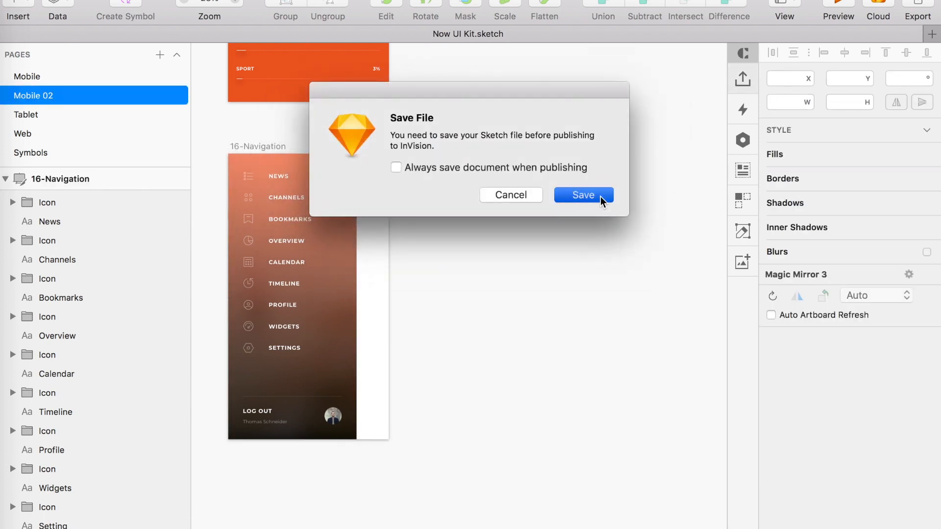
click(583, 195)
click(749, 53)
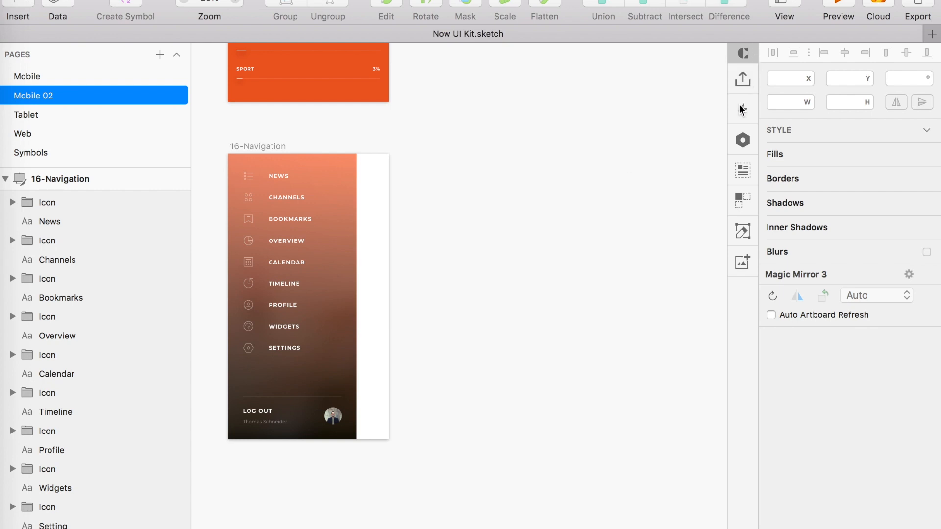
click(607, 267)
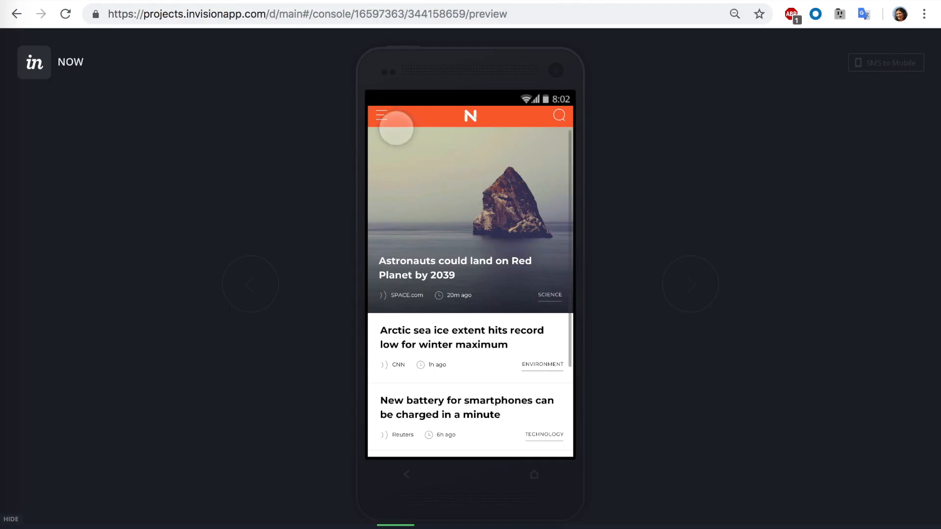
- Switch back to the InVision prototype, preview the updated navigation screen from the menu icon and return to 4-Home
click(382, 117)
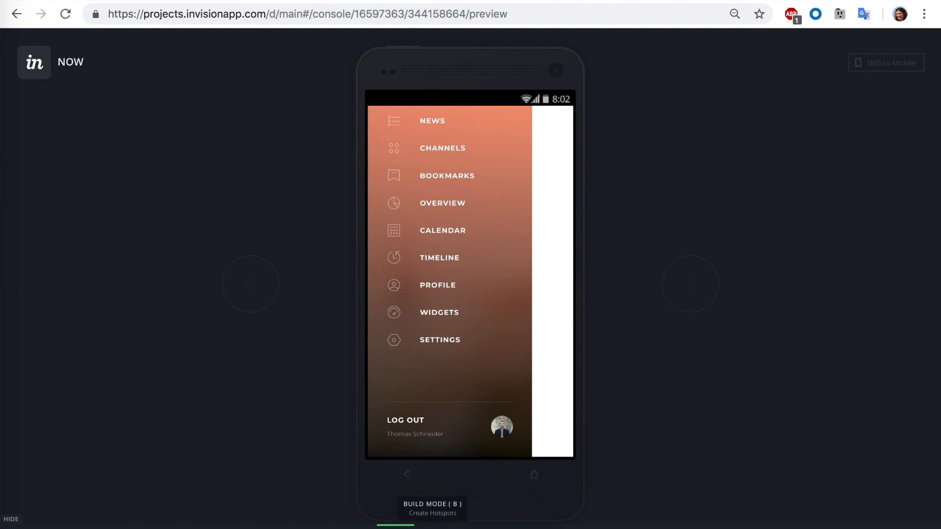
click(396, 523)
click(166, 486)
- Set the menu hotspot on 4-Home to open 16-Navigation as a Top Left screen overlay, save it and preview the menu
click(433, 520)
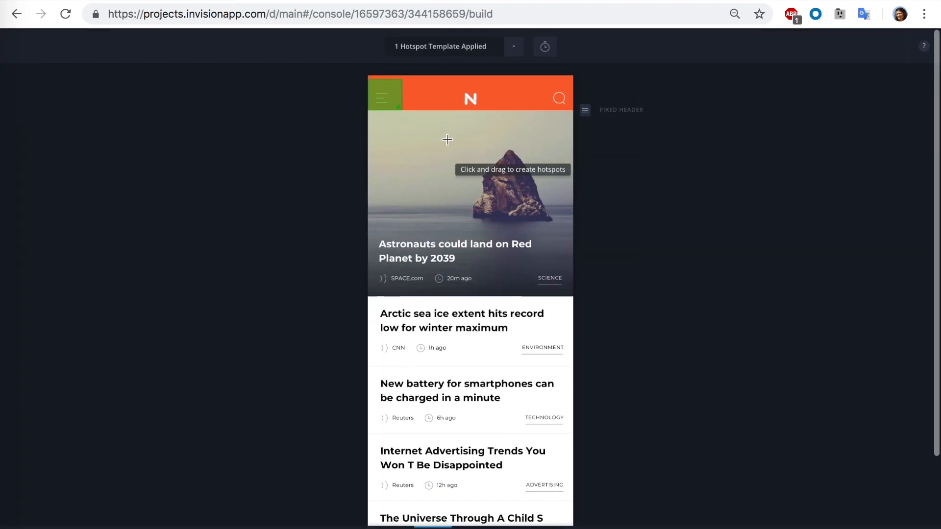
click(391, 95)
click(484, 125)
click(473, 202)
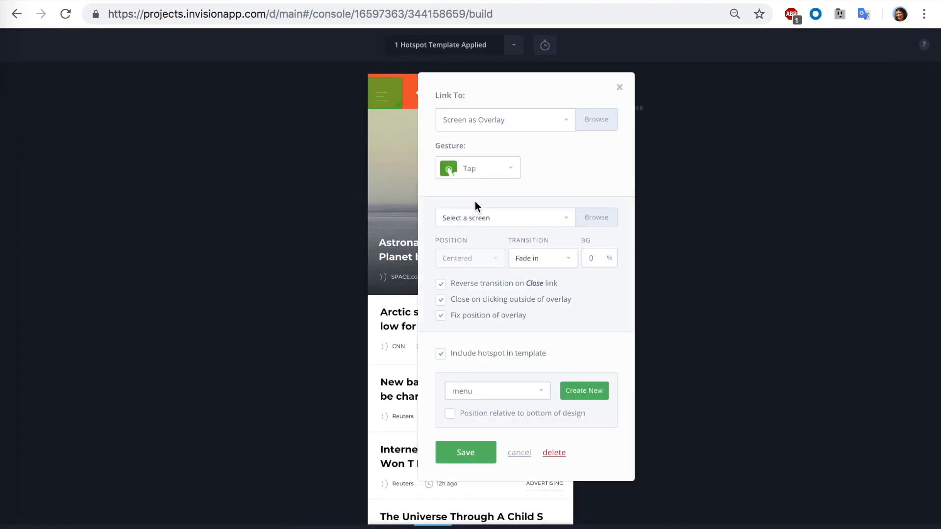
click(482, 218)
click(468, 279)
click(469, 258)
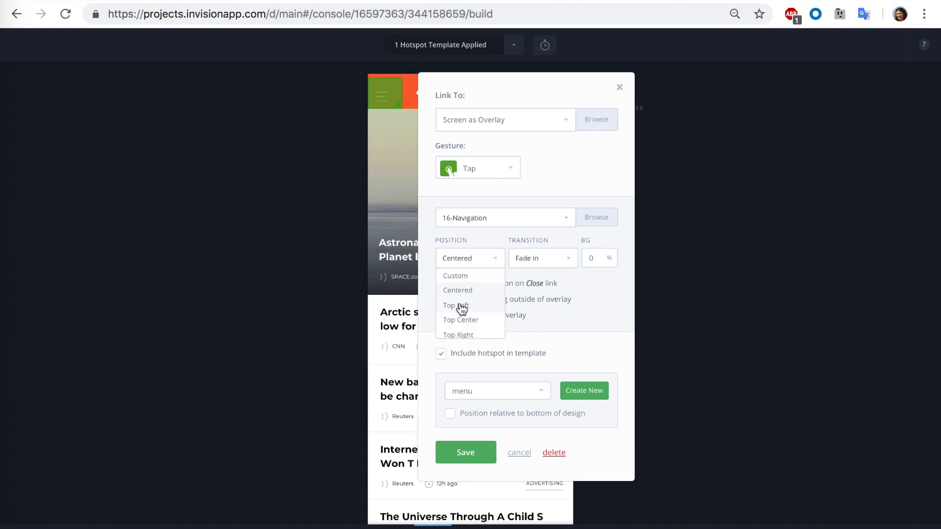
click(458, 302)
click(461, 478)
key(p)
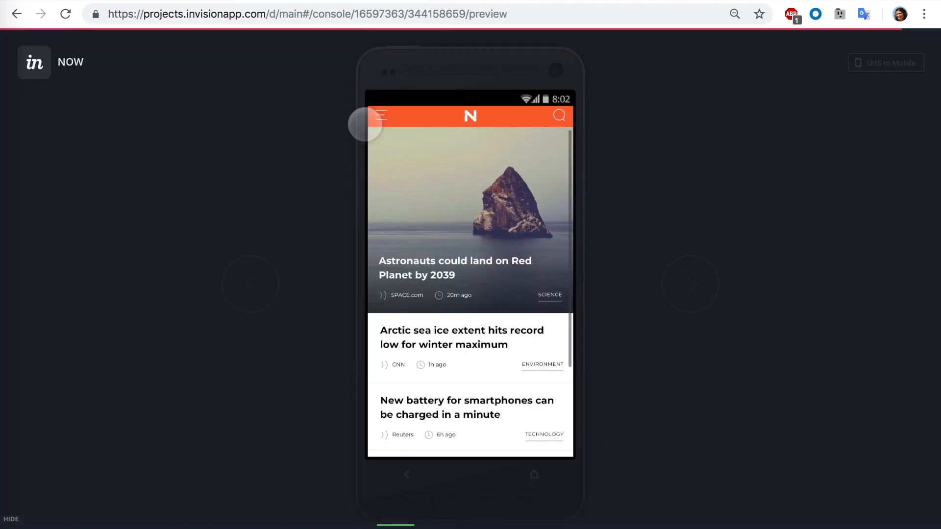
click(378, 116)
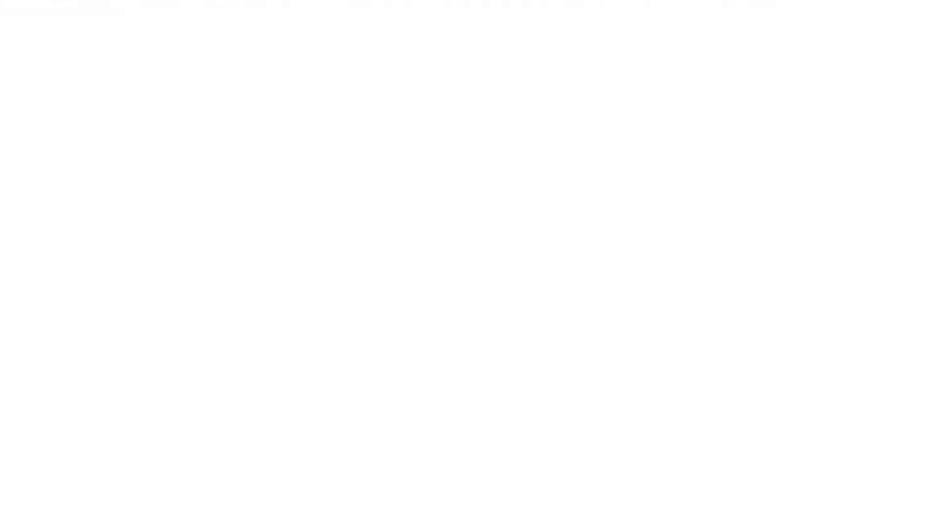
- Switch to Sketch, turn off the 16-Navigation artboard's background color and save and publish the artboard to the NOW prototype
click(276, 148)
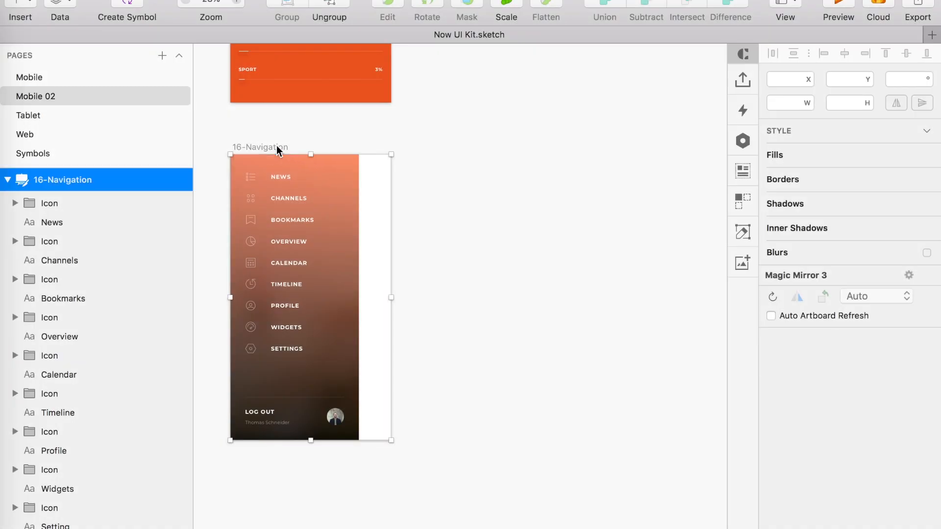
click(771, 189)
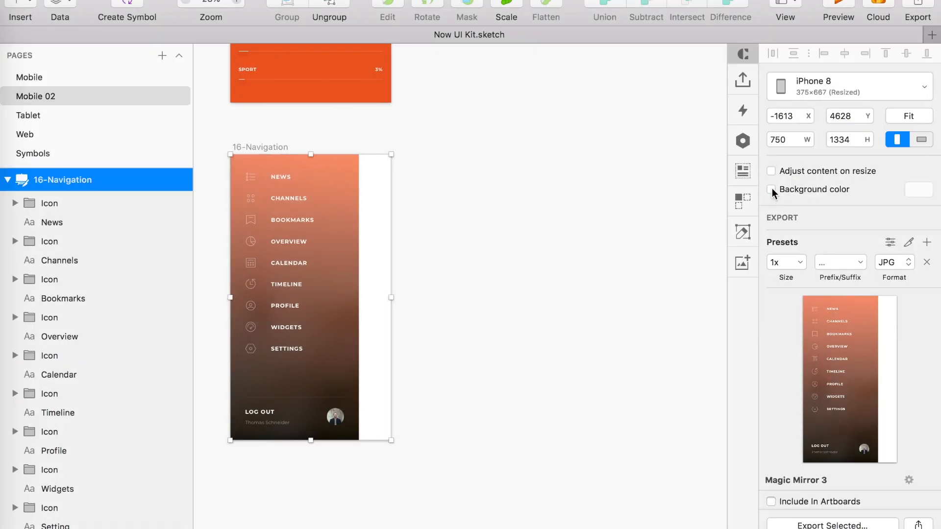
click(746, 80)
click(590, 197)
click(743, 79)
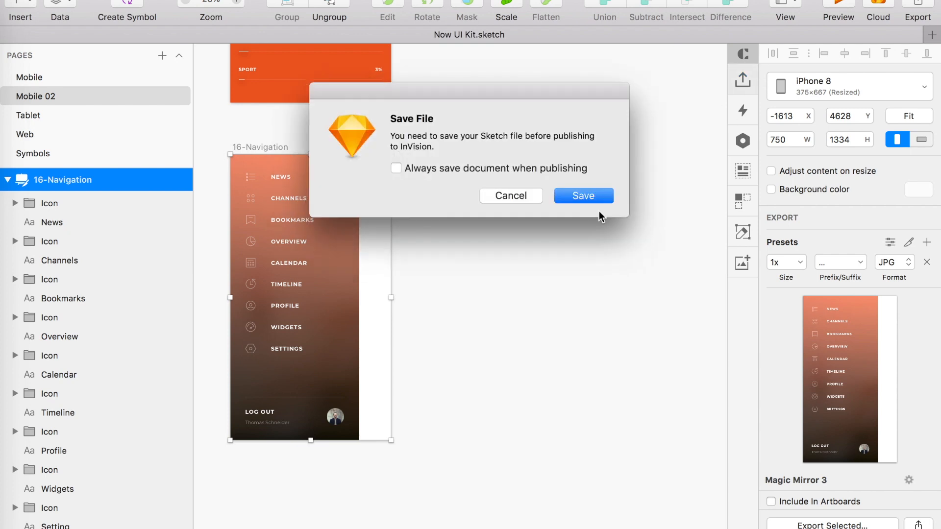
click(583, 197)
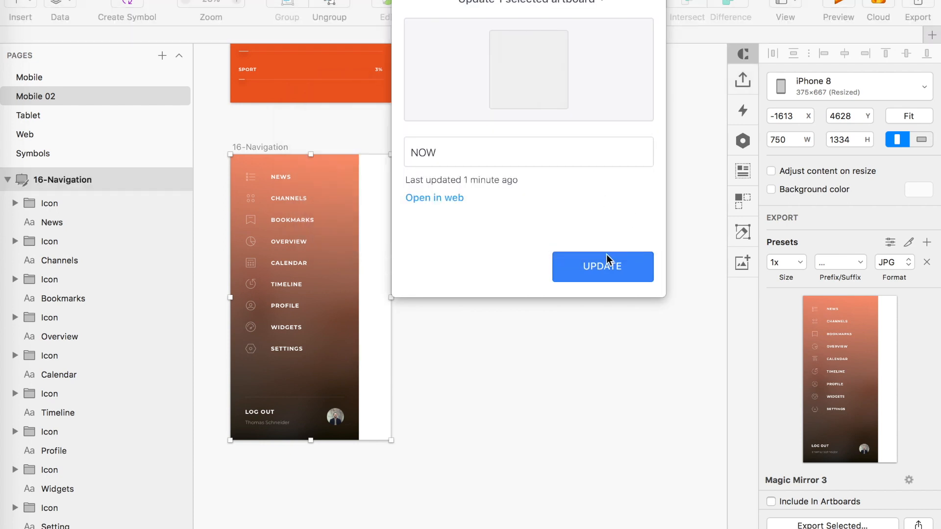
click(607, 259)
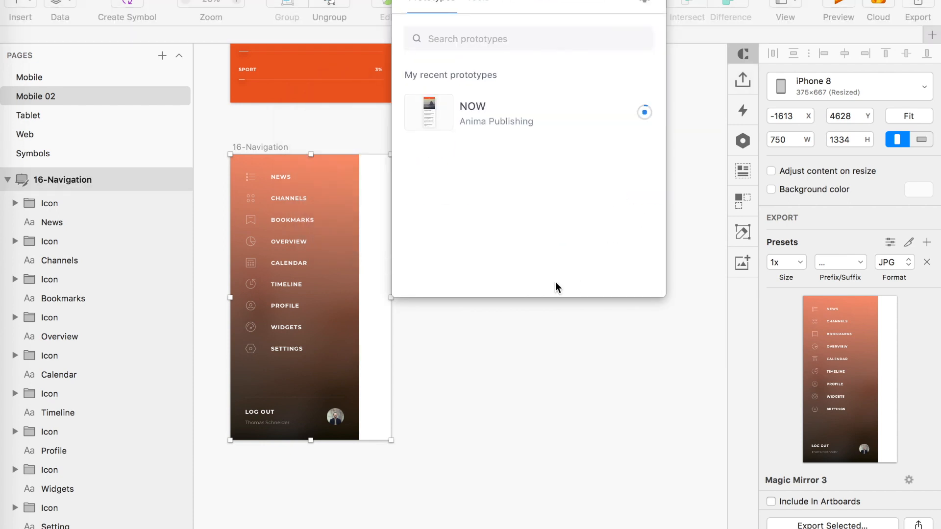
click(550, 327)
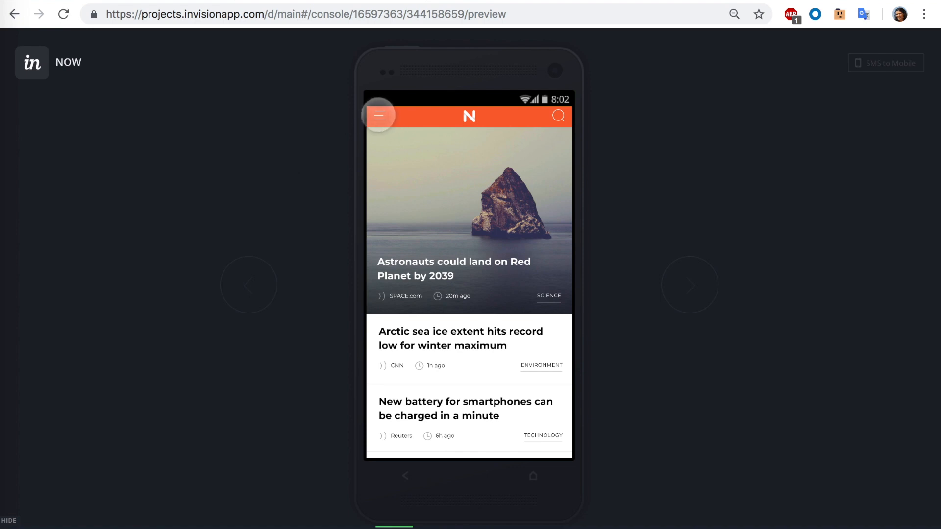
- Switch back to the InVision preview and check the navigation overlay from the menu icon, both before and after scrolling the home screen
click(379, 116)
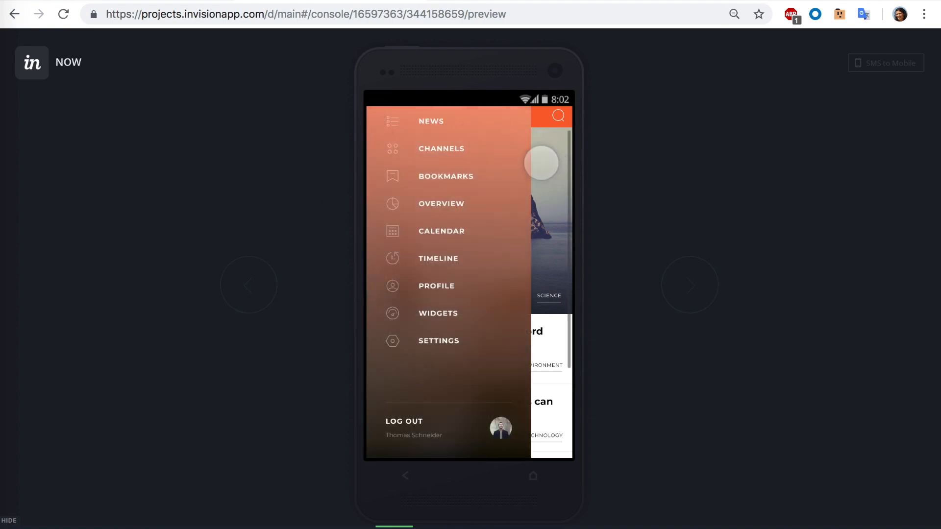
click(542, 243)
scroll(461, 265, down, 5)
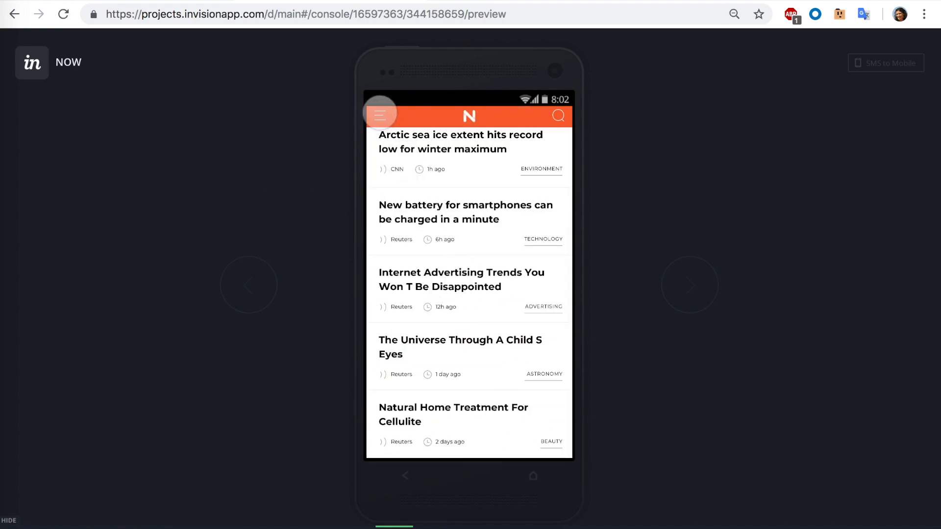
click(380, 114)
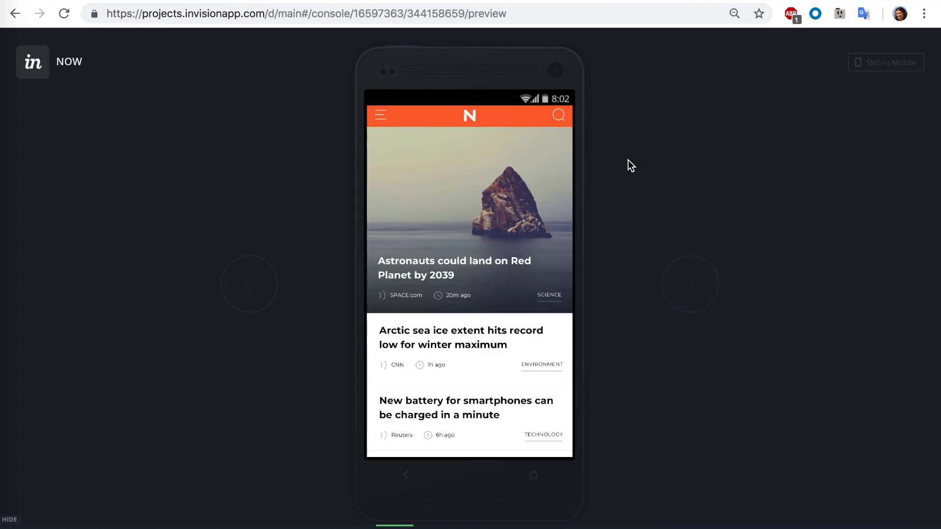
- Change the 4-Home menu hotspot's overlay transition to Slide in Left and save the hotspot
click(433, 518)
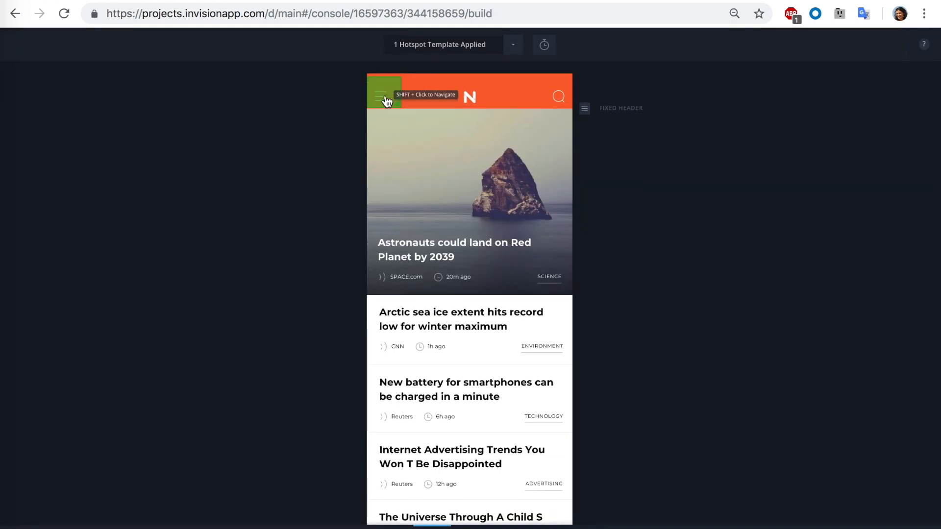
click(386, 101)
click(534, 259)
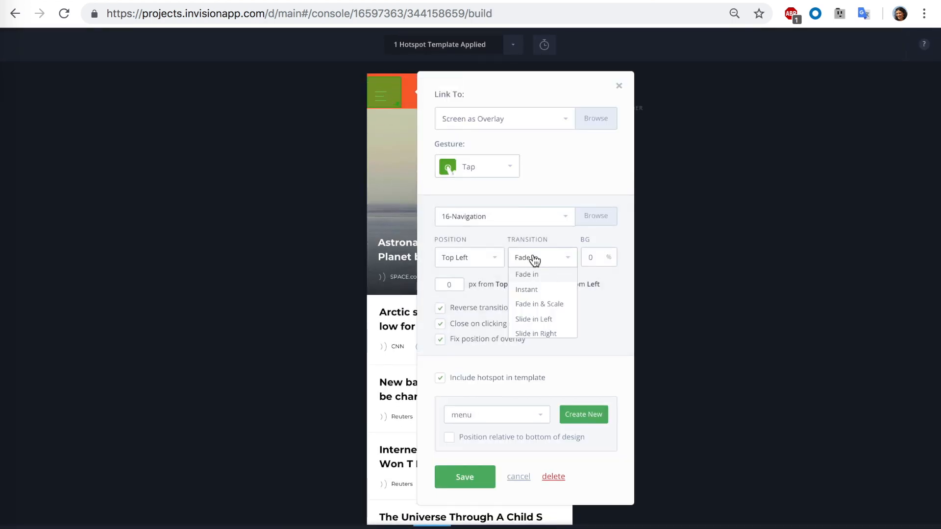
click(539, 320)
click(463, 482)
- Preview the home screen and check the navigation overlay's slide transition by opening and closing it twice
click(395, 522)
click(379, 110)
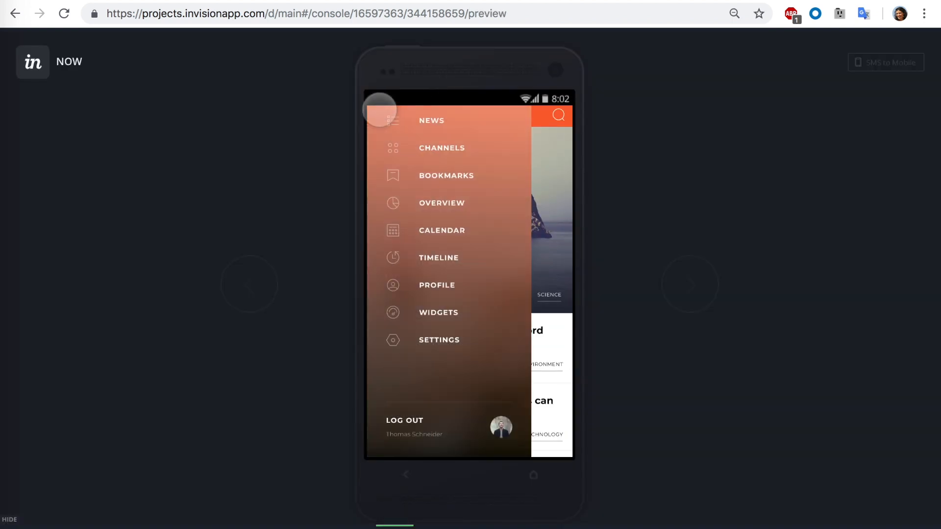
click(555, 151)
click(375, 112)
click(551, 171)
- Open the menu hotspot's overlay background opacity setting and save the hotspot
click(431, 522)
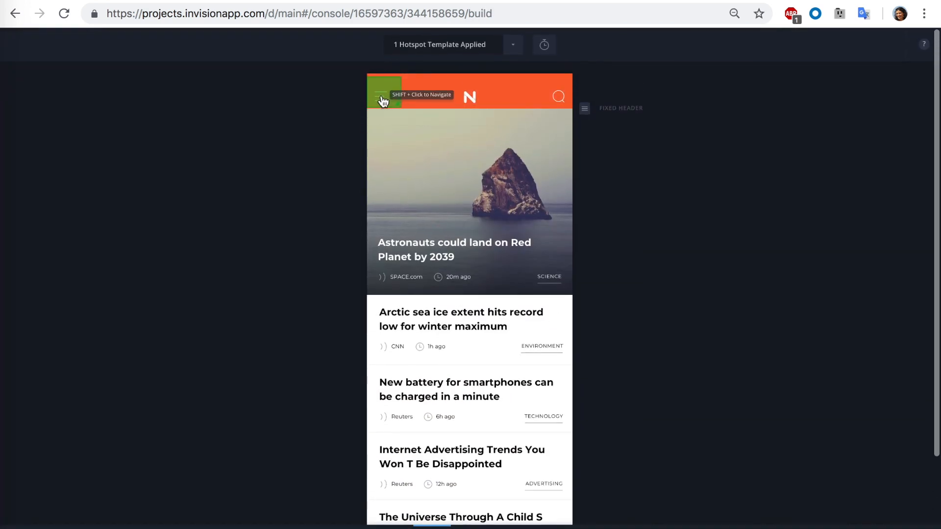
click(383, 101)
mouse_move(599, 266)
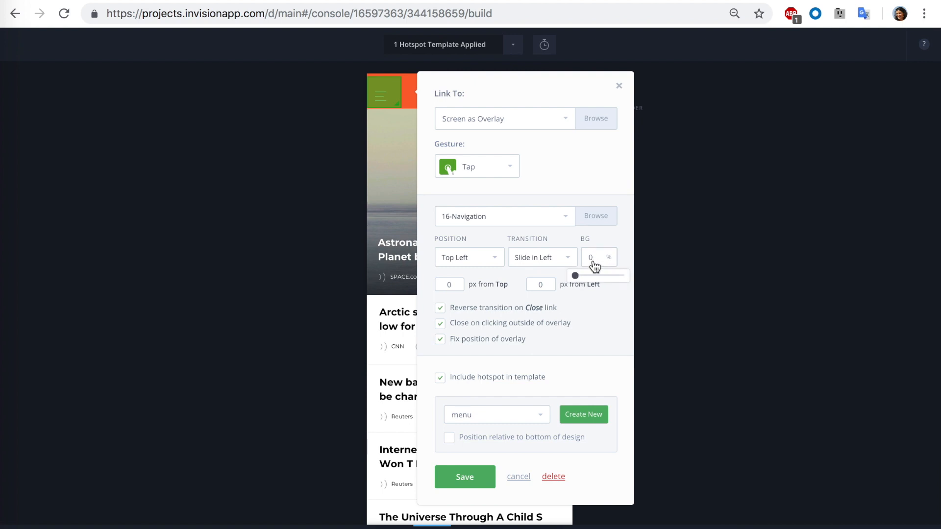
click(454, 482)
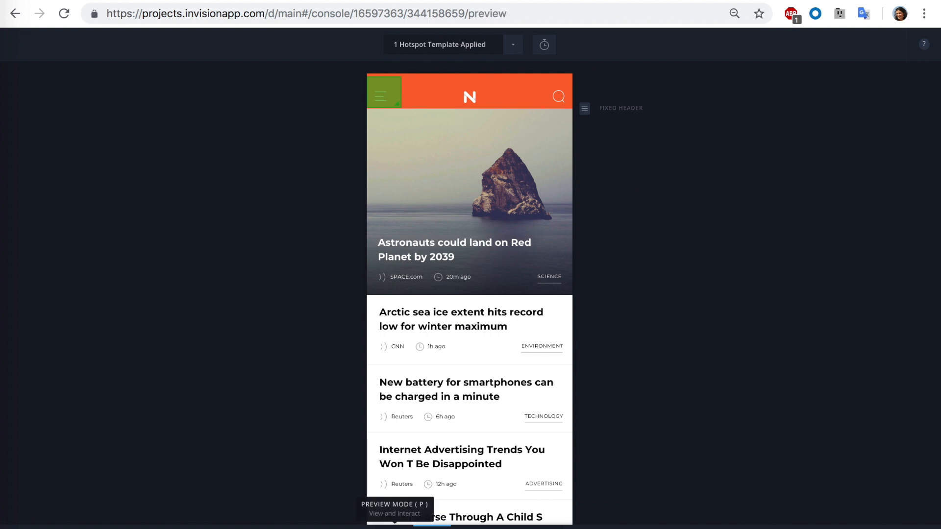
- Preview the saved menu hotspot by opening, closing and reopening the navigation overlay on the home screen
click(394, 526)
click(378, 112)
click(554, 136)
click(378, 116)
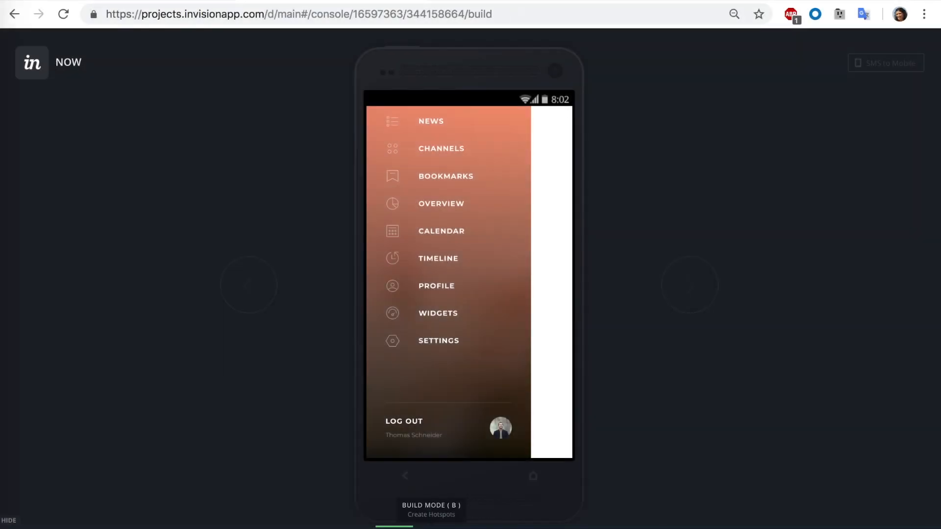
- Add a hotspot over the Channels row on 16-Navigation linking to 9-Channels, and test it in the preview
click(431, 527)
drag(363, 117, 532, 141)
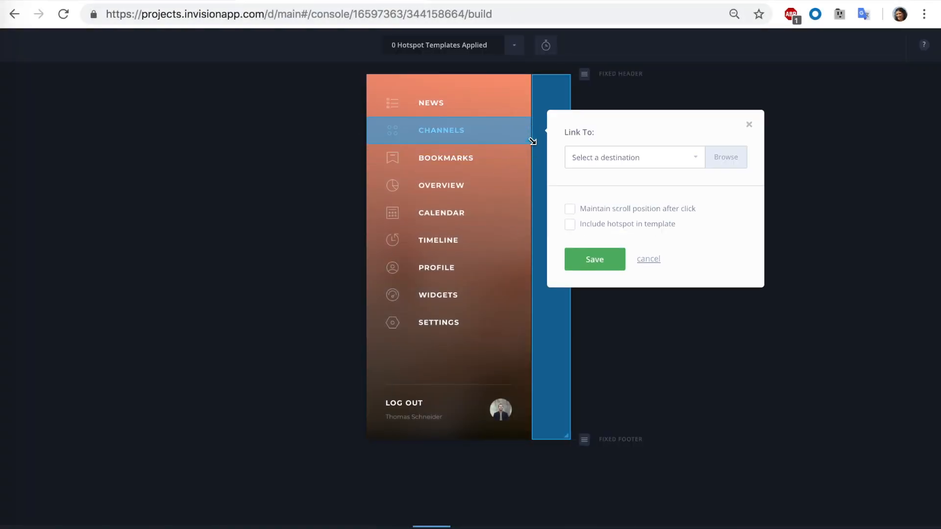
click(639, 158)
click(598, 332)
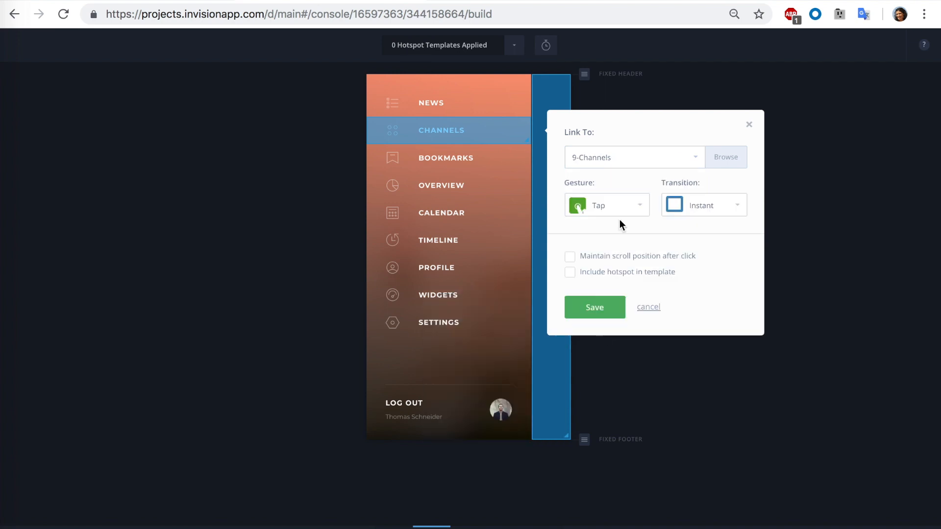
click(599, 309)
click(431, 524)
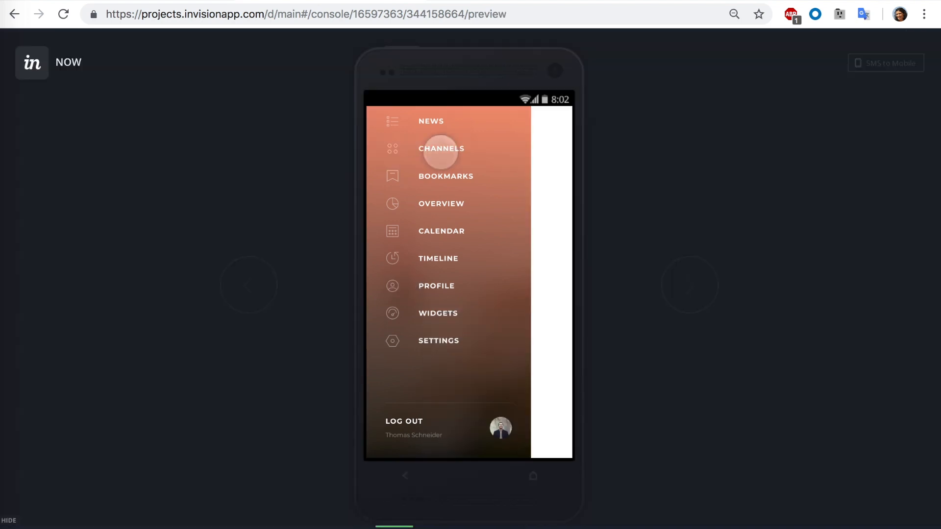
click(444, 147)
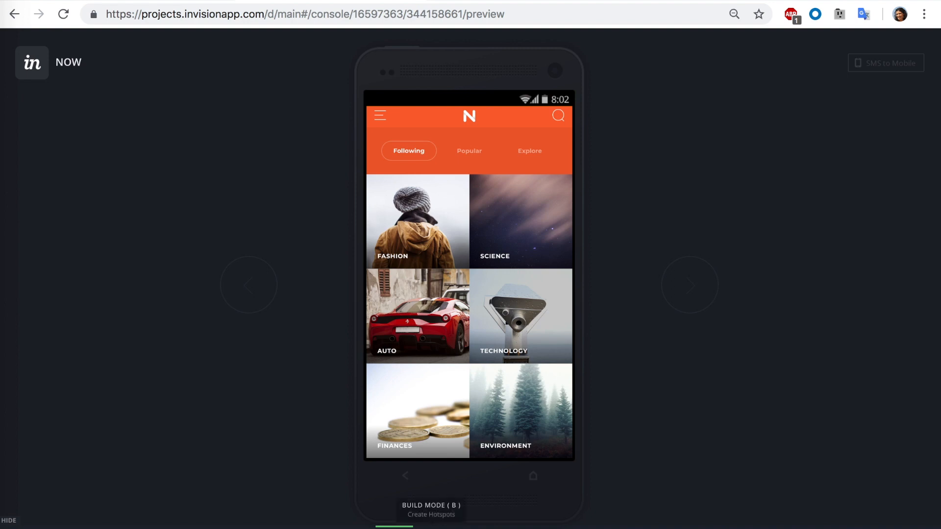
- Apply the menu hotspot template to the 9-Channels, 10-Channel and 11-Overview screens
click(432, 523)
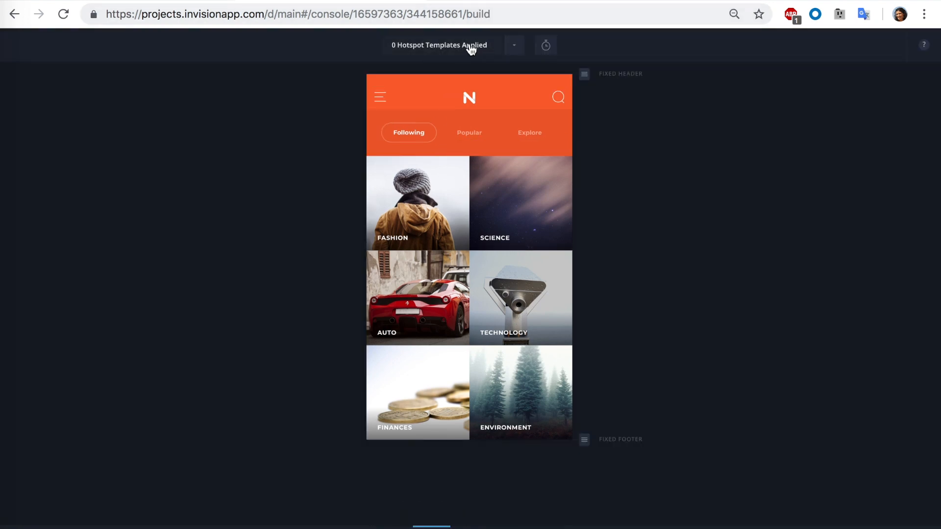
click(515, 46)
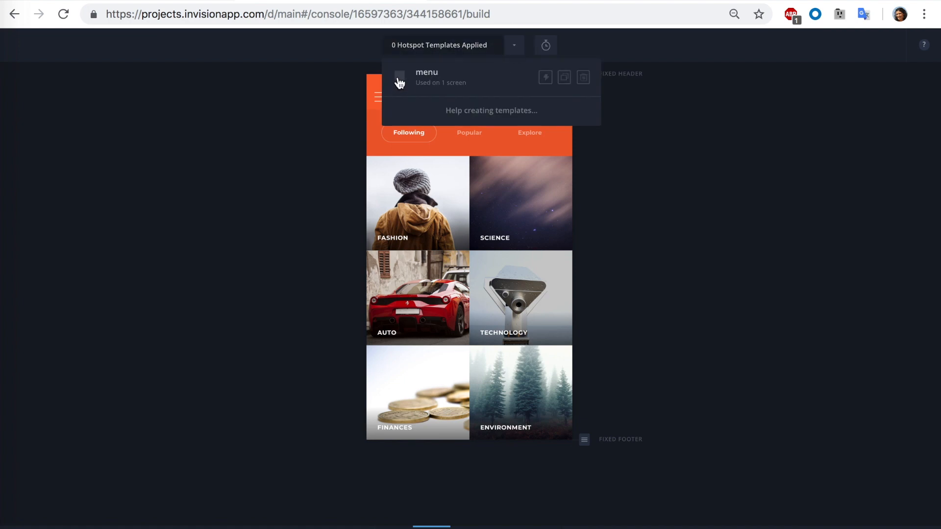
click(546, 77)
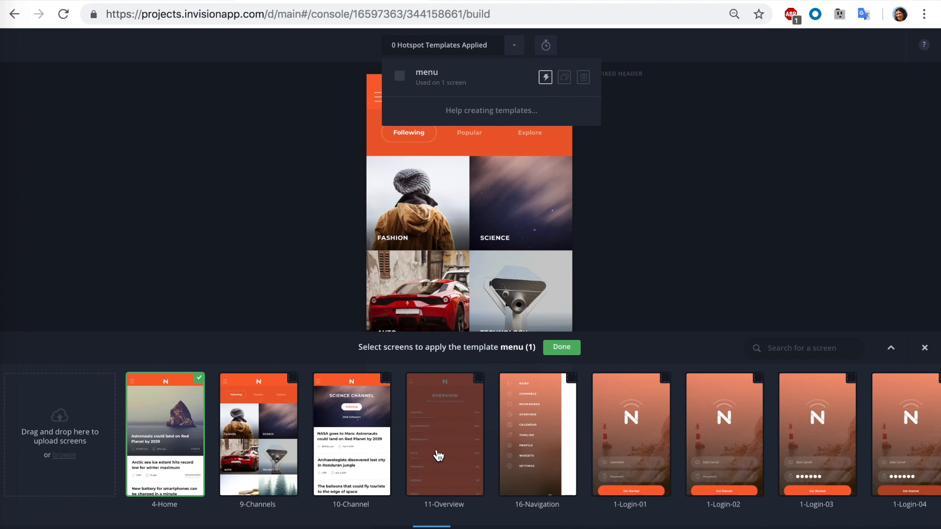
click(273, 388)
click(387, 422)
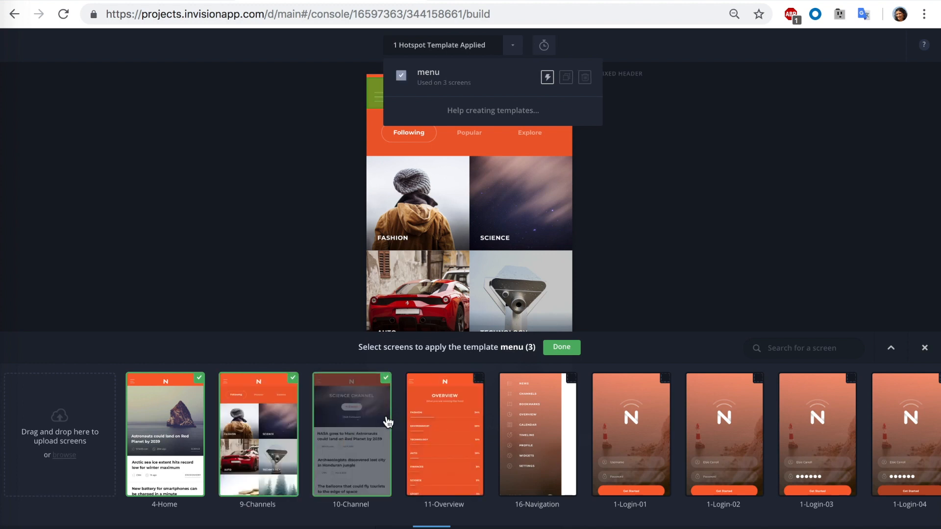
click(448, 424)
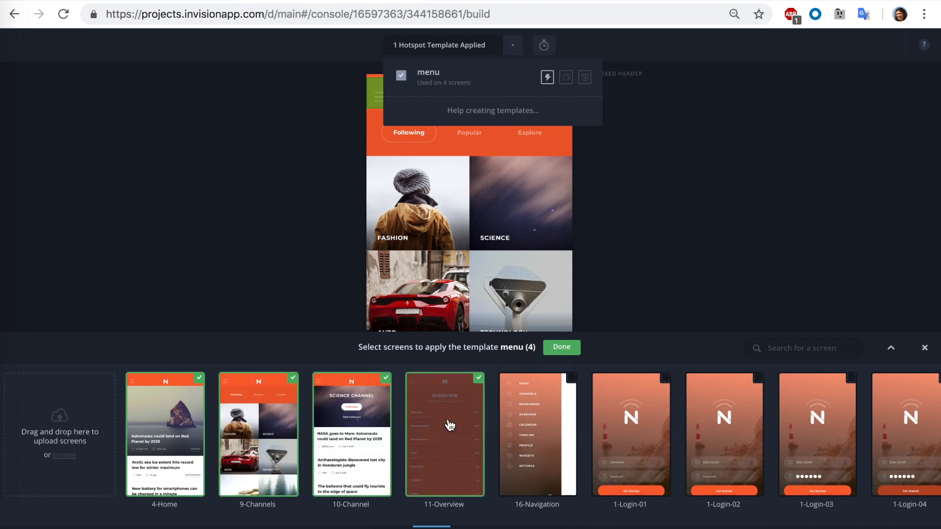
click(561, 347)
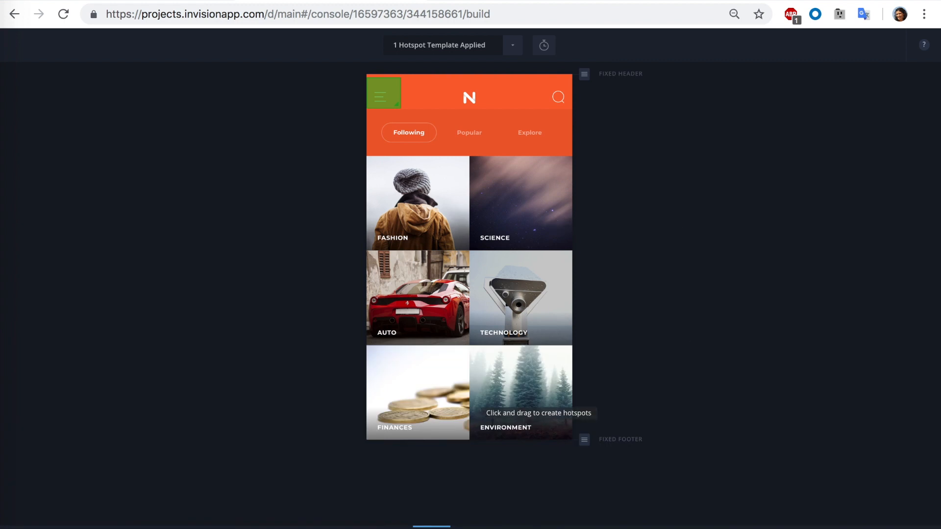
- Preview 9-Channels and test opening the menu overlay and following its Channels link twice
click(394, 528)
click(383, 119)
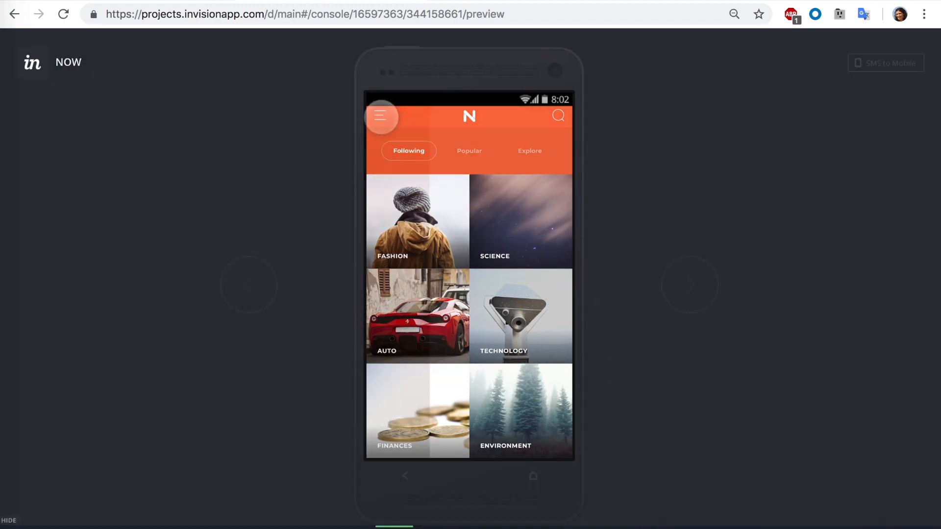
click(449, 150)
click(378, 105)
click(428, 143)
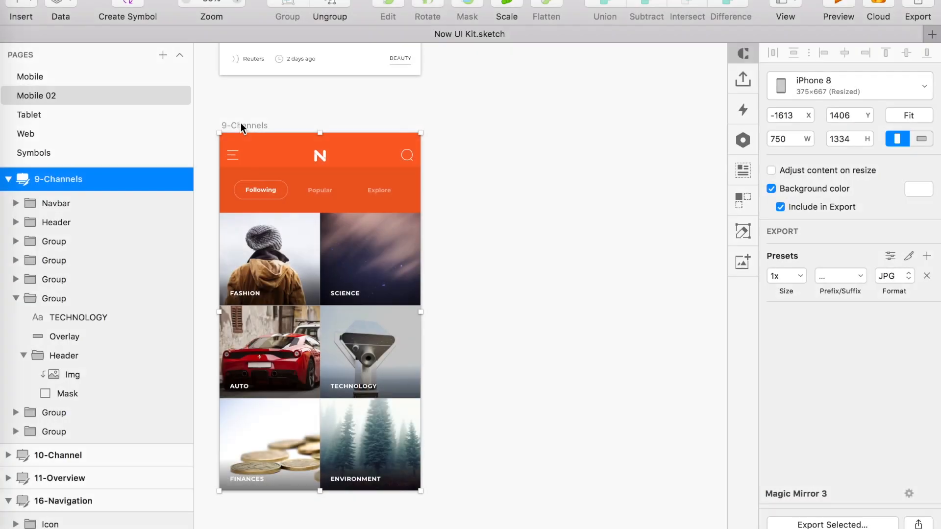
- Duplicate the 9-Channels artboard in Sketch beside the original and copy the Following tab's active outline onto Popular in the duplicate
mouse_move(236, 123)
mouse_down()
mouse_move(454, 109)
mouse_move(471, 113)
mouse_move(466, 123)
mouse_up()
double_click(500, 190)
click(23, 242)
click(72, 261)
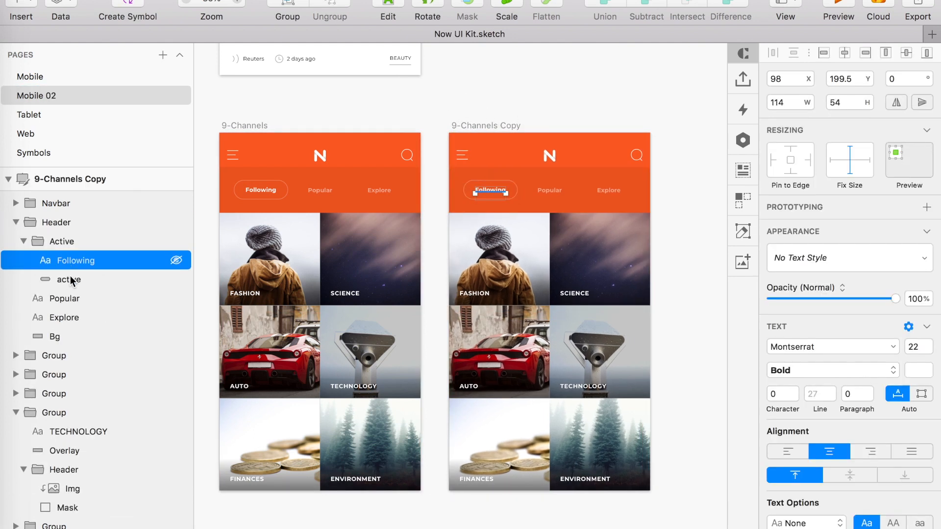
click(71, 280)
drag(71, 280, 110, 323)
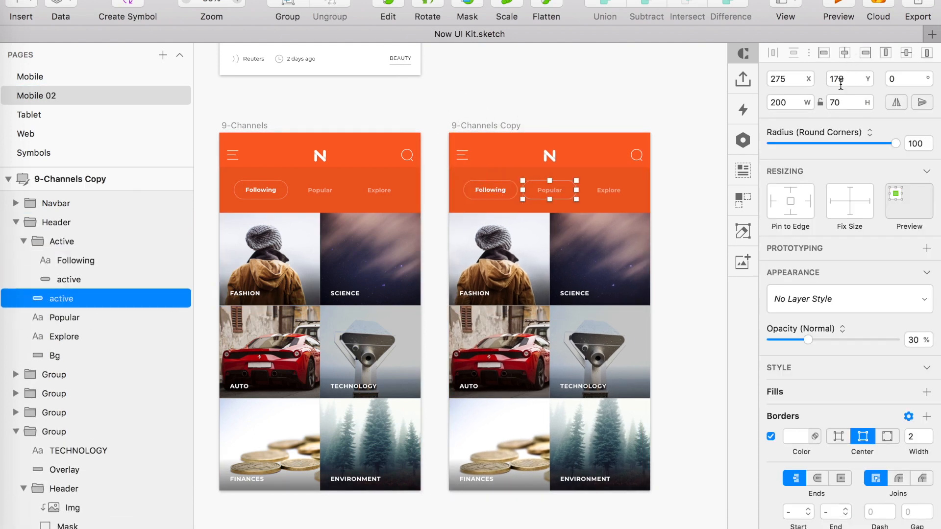
- Group the active outline with the Popular label in the duplicate artboard and set the label's opacity to 100%
shift+click(88, 318)
key(super+g)
click(23, 300)
double_click(559, 191)
drag(833, 299, 908, 301)
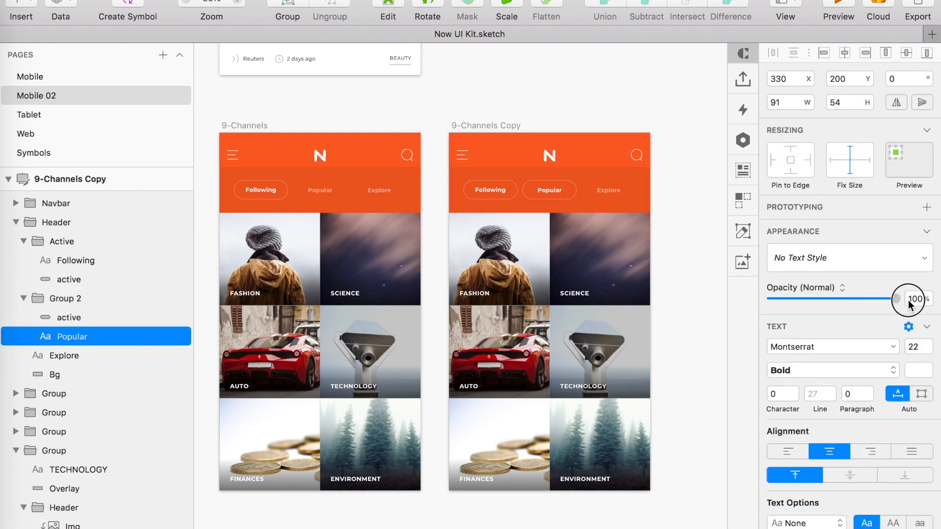
- Take the Following label out of its group in the duplicate, remove its active outline and fade the label
click(490, 190)
click(57, 259)
drag(49, 260, 31, 230)
click(25, 261)
key(Delete)
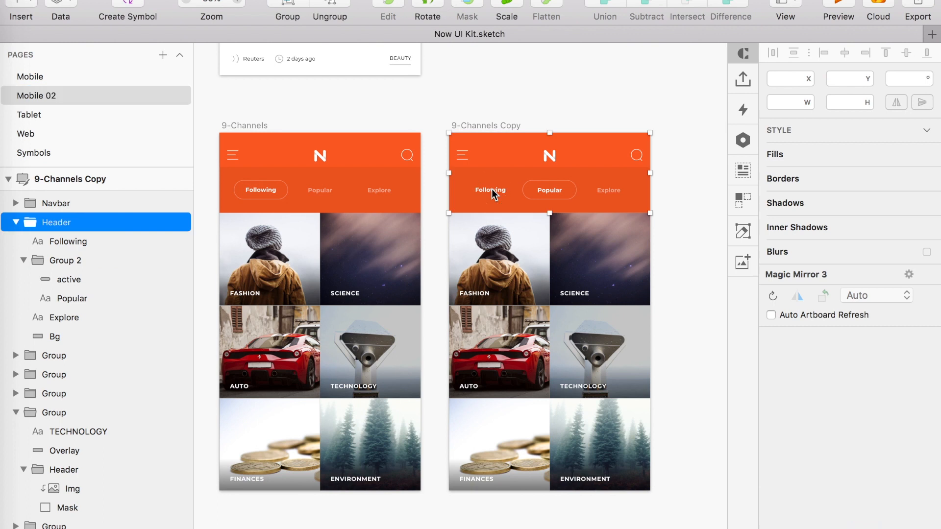
click(491, 191)
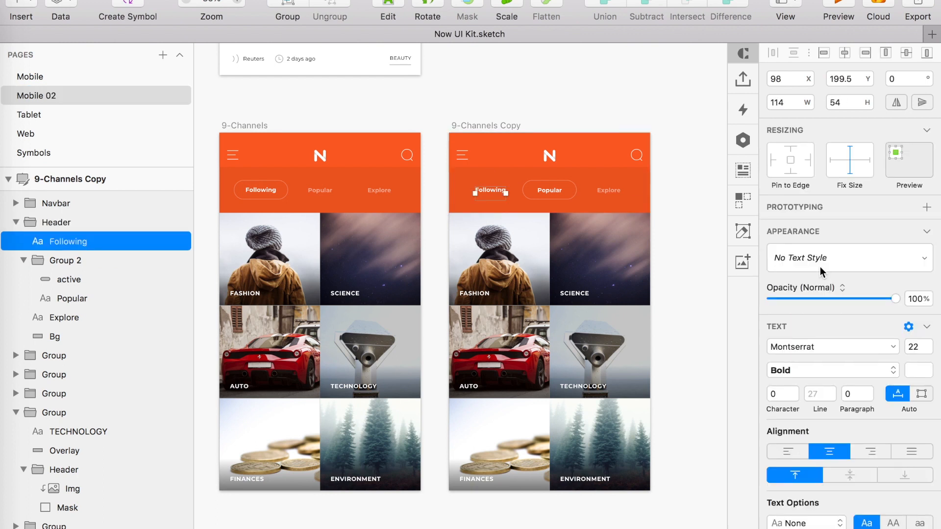
click(616, 104)
- Rename the duplicate artboard 9-Channels-popular
click(145, 190)
double_click(101, 180)
text(9-Channels-popular)
key(Return)
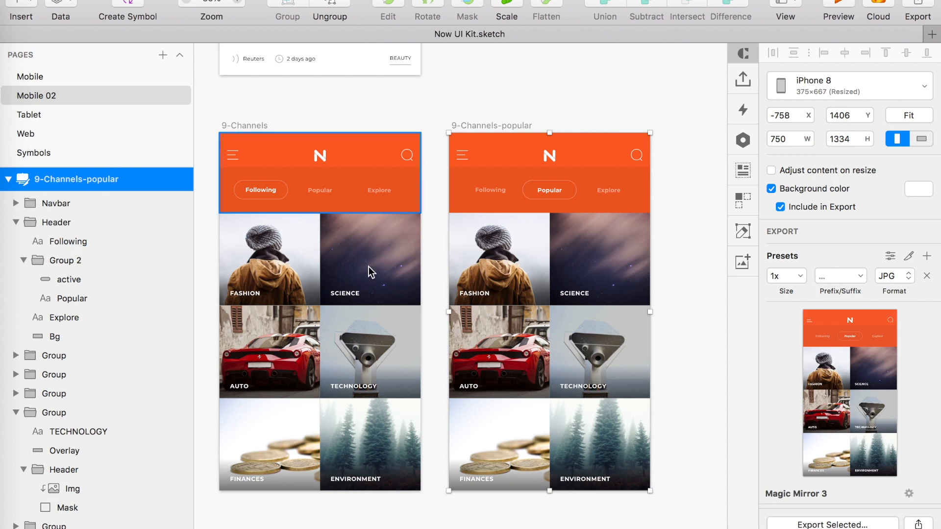
- Replace the Fashion and Science tile images on 9-Channels-popular with stock photos from the Beach and Kids categories
click(520, 235)
double_click(519, 236)
click(743, 170)
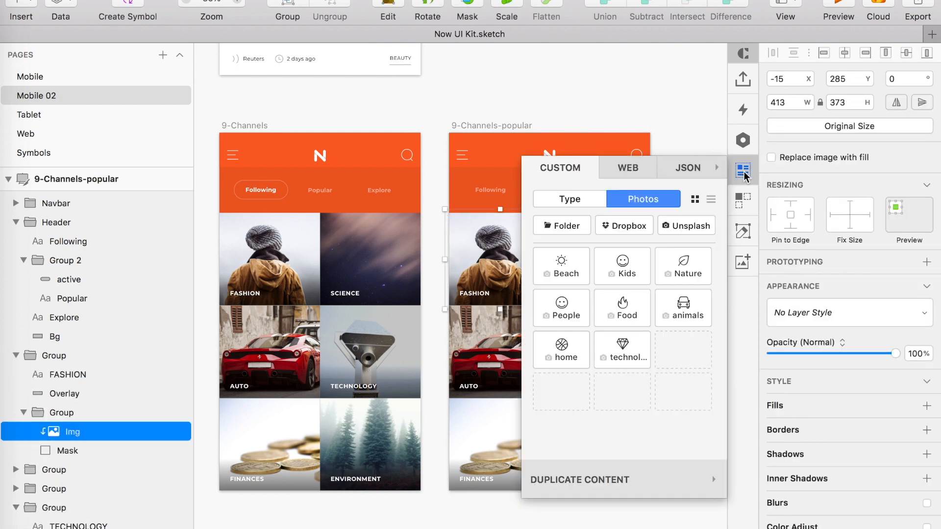
click(563, 264)
click(743, 170)
click(622, 268)
- Replace the Auto tile image with a coastal landscape photo and the Technology tile image with one from the People category
double_click(517, 338)
double_click(517, 339)
click(743, 170)
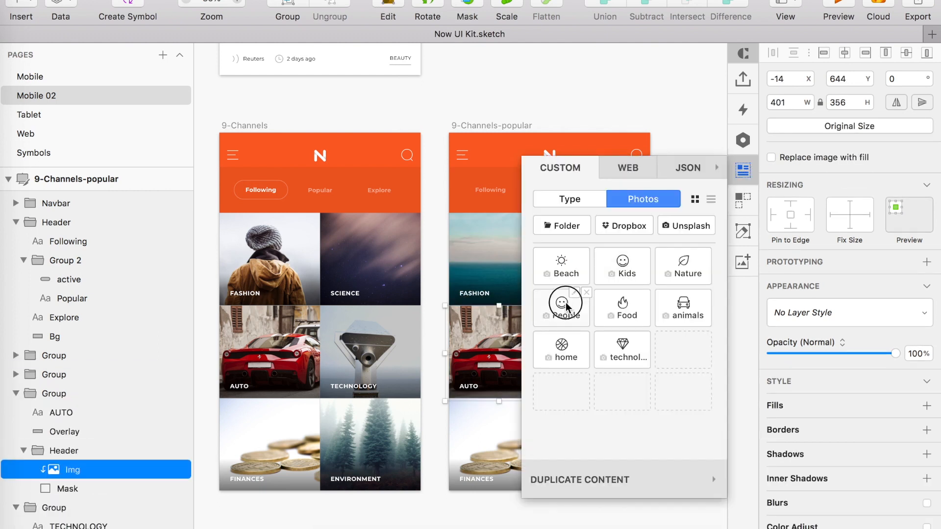
click(564, 302)
click(608, 332)
double_click(608, 332)
double_click(608, 329)
click(744, 171)
click(564, 302)
click(716, 167)
- Replace the Finances and Environment tile images with stock photos from the Food and animals categories
double_click(504, 424)
double_click(524, 420)
click(743, 170)
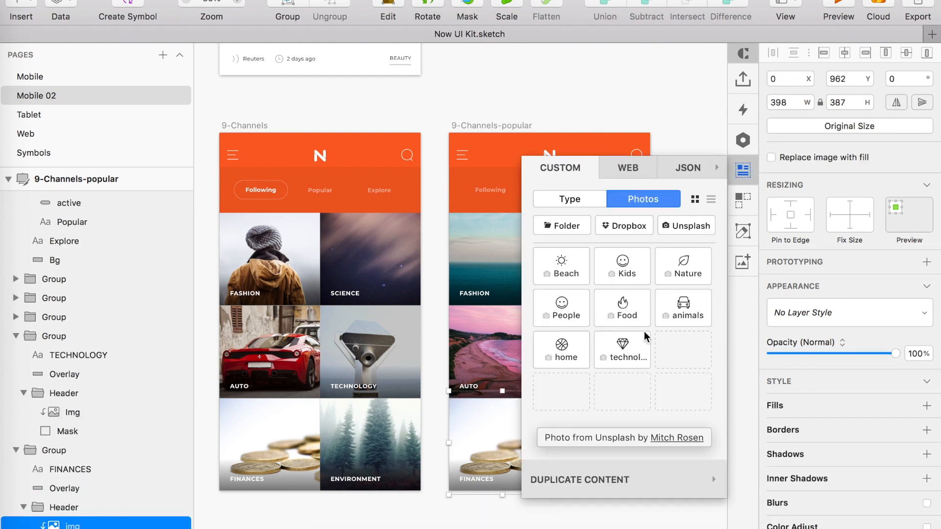
click(621, 306)
click(603, 426)
double_click(603, 425)
double_click(603, 425)
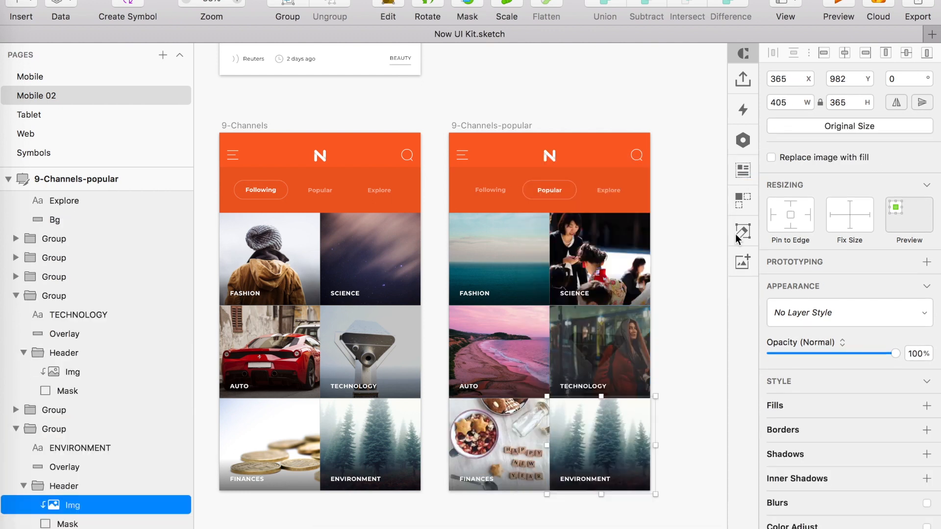
click(743, 170)
click(679, 306)
click(714, 173)
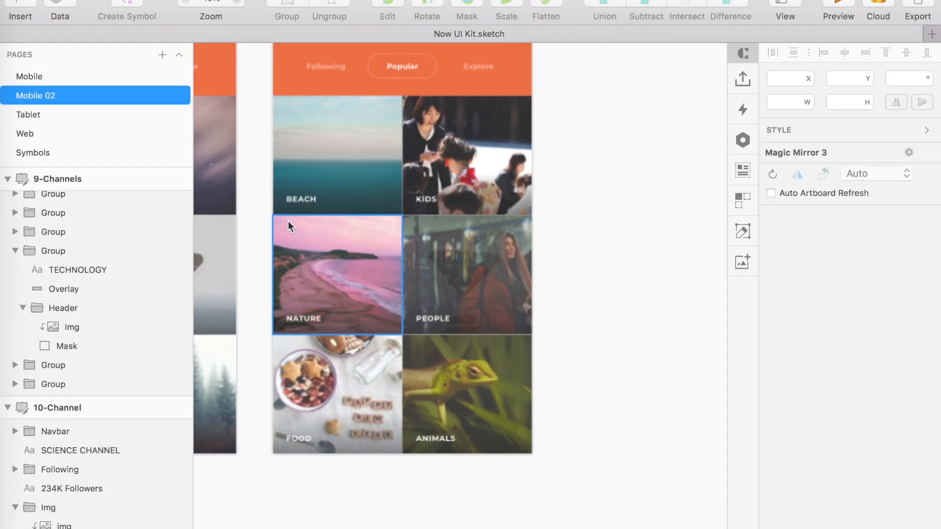
- Review each tile on 9-Channels-popular: Beach, Kids, Nature, People, Food and Animals
click(301, 202)
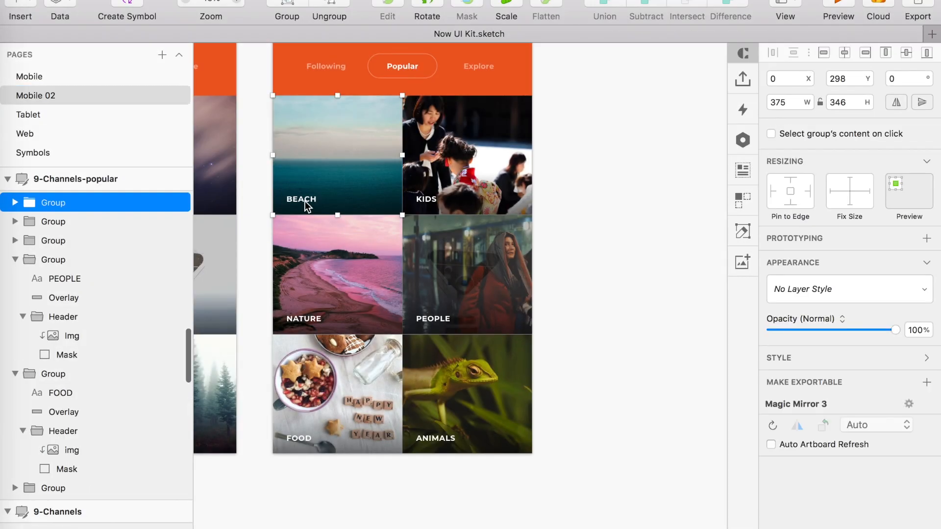
click(455, 182)
click(356, 267)
click(438, 314)
click(342, 370)
click(467, 384)
click(605, 291)
- Move the 10-Channel artboard closer to 9-Channels-popular, leaving only a narrow gap between them
key(super+minus)
scroll(551, 267, right, 2)
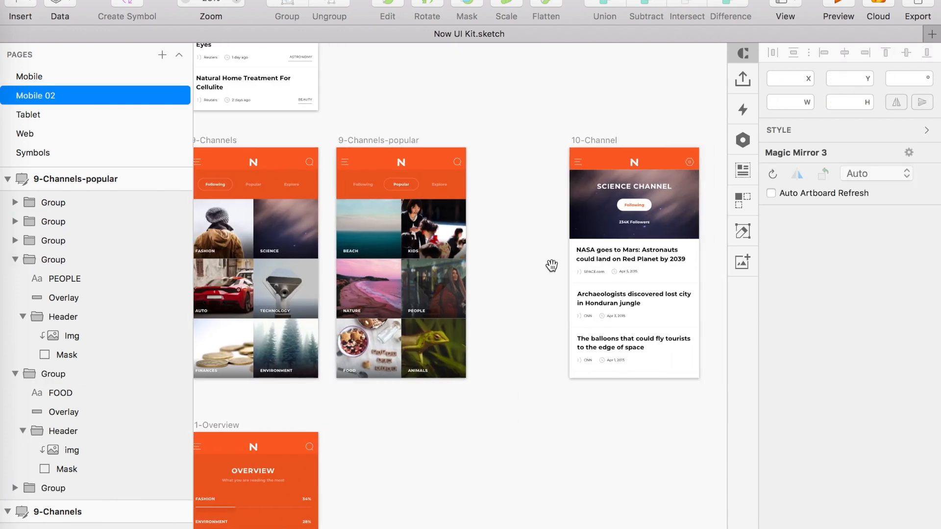
click(566, 139)
drag(565, 139, 496, 140)
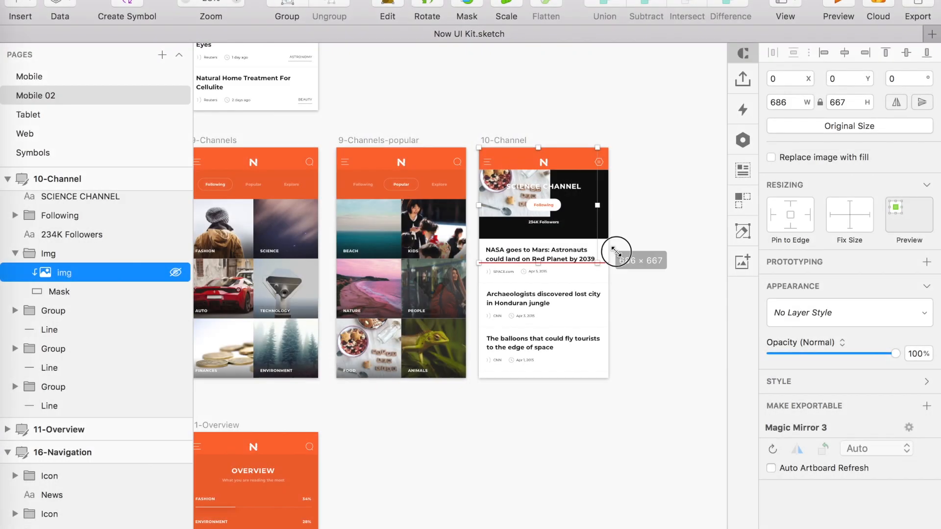
- Fit the food photo to the 10-Channel header and change the heading to FOOD CHANNEL
drag(615, 252, 580, 185)
double_click(525, 188)
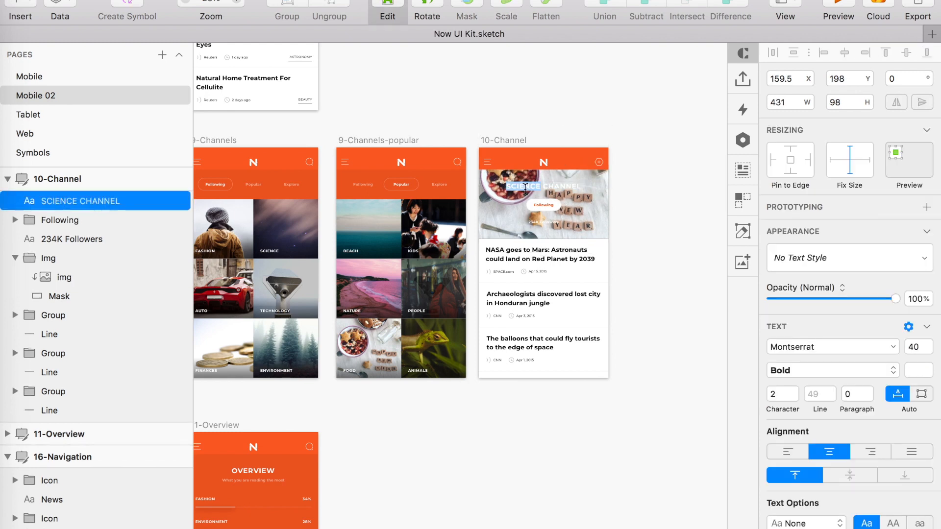
click(586, 206)
- Darken the 10-Channel header photo with a translucent fill of colour 222
click(136, 274)
click(901, 381)
scroll(857, 390, down, 5)
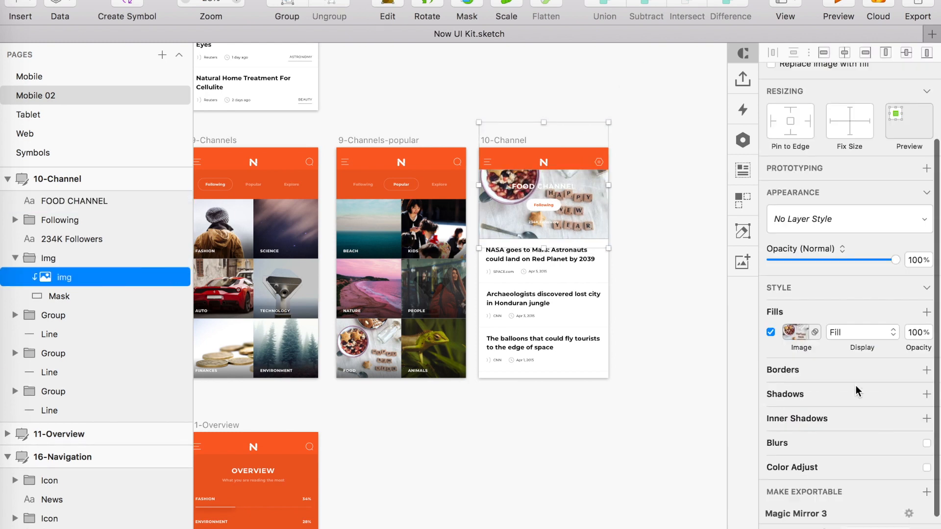
click(795, 287)
click(813, 307)
text(222)
click(605, 128)
- Replace the first article title on 10-Channel with the generated headline "Which Grill Should You Buy Charcoal Or Gas"
click(559, 256)
click(549, 301)
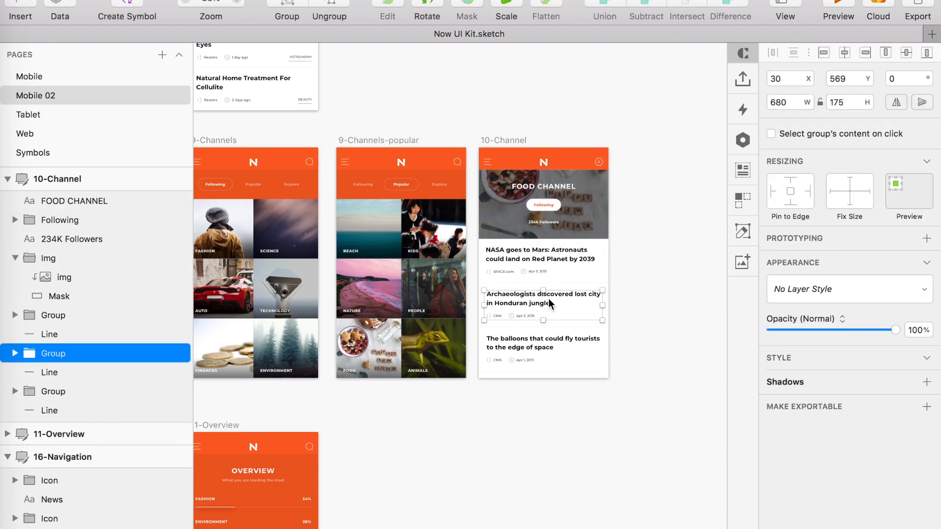
double_click(564, 256)
click(743, 170)
click(561, 237)
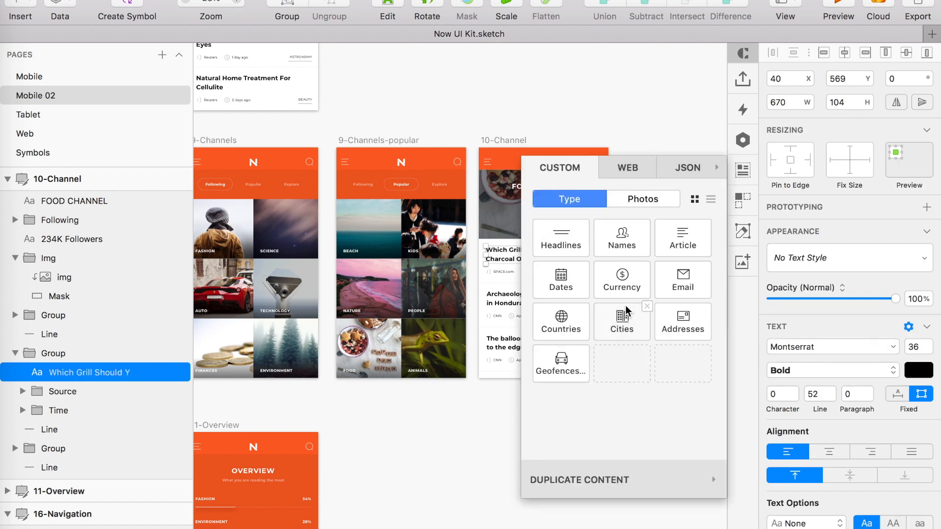
click(743, 171)
- Cycle generated food headlines for the second article title until it reads "Top 3 Reasons Why You Need Cookie Recipes"
double_click(561, 300)
click(743, 173)
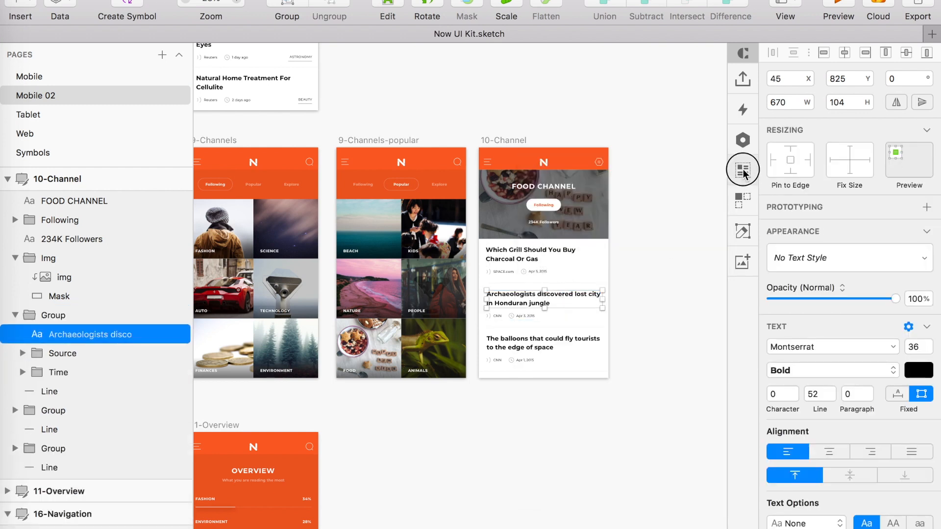
mouse_move(567, 247)
click(618, 306)
click(617, 305)
click(619, 308)
click(621, 306)
click(626, 306)
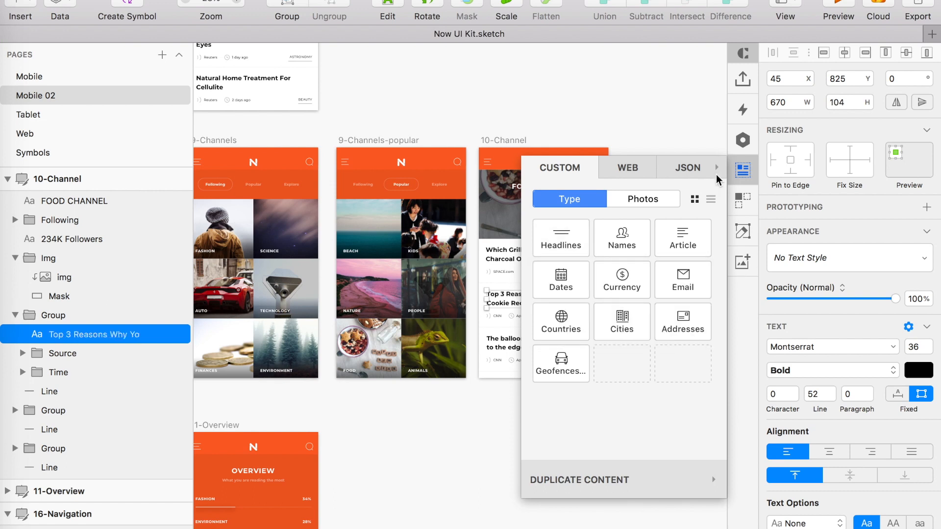
click(742, 170)
- Fill the third article title with a generated food headline and trim it to "Why Do Make Ahead Recipes Work So Well To Reduce"
click(548, 358)
double_click(548, 356)
click(743, 170)
mouse_move(567, 243)
click(622, 303)
click(622, 303)
click(742, 171)
double_click(555, 349)
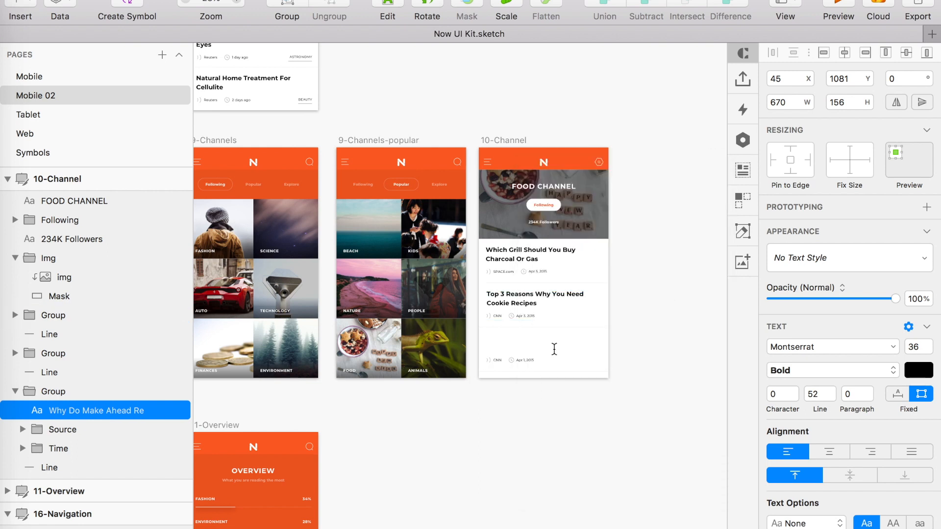
drag(563, 356, 566, 348)
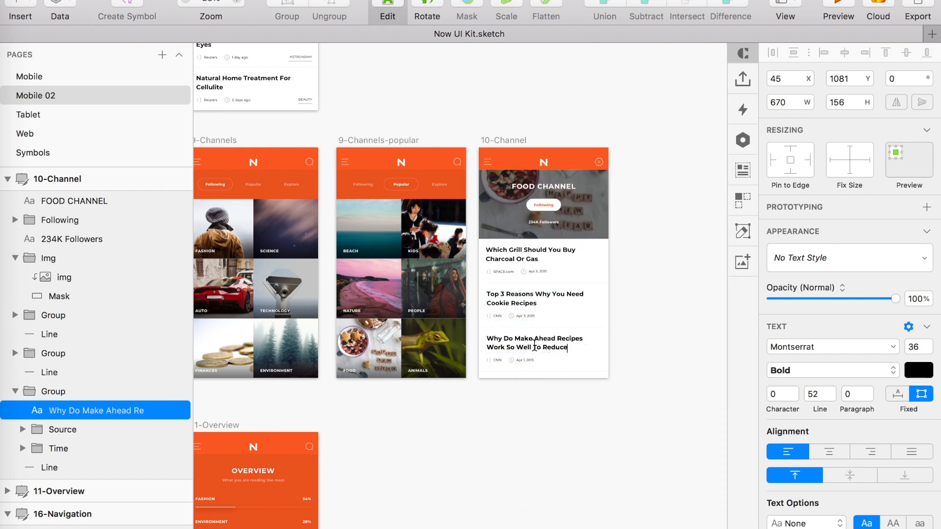
- Sync all updated artboards to the NOW prototype in InVision
click(641, 234)
drag(665, 157, 701, 157)
click(748, 83)
click(580, 193)
click(744, 81)
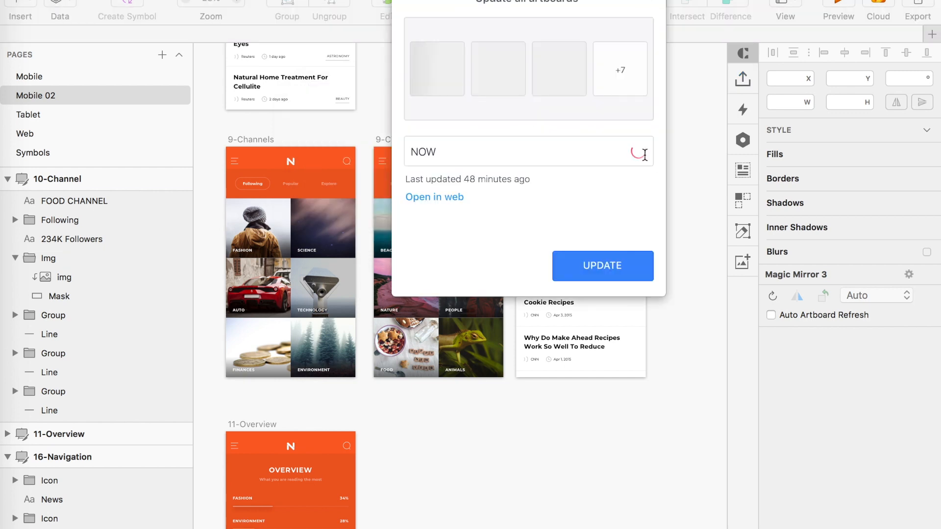
click(596, 267)
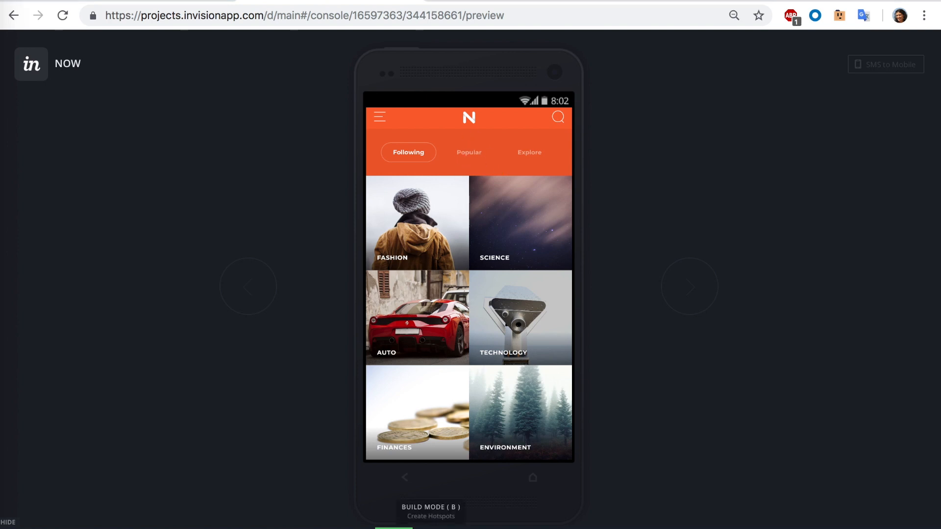
- In InVision, add a hotspot over the Popular tab on 9-Channels linking to 9-Channels-Popular, and test it in the preview
drag(441, 118, 496, 145)
click(596, 159)
scroll(603, 270, down, 3)
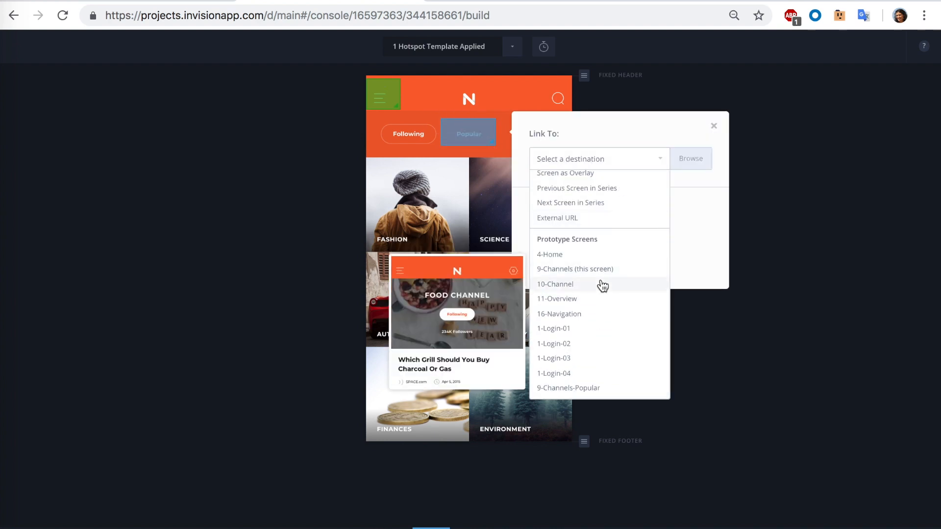
click(596, 387)
click(566, 303)
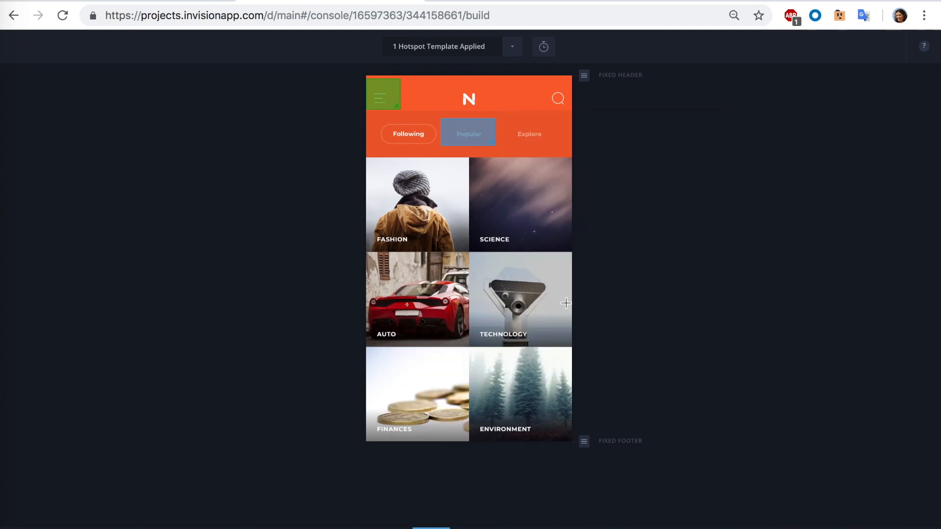
key(p)
click(468, 152)
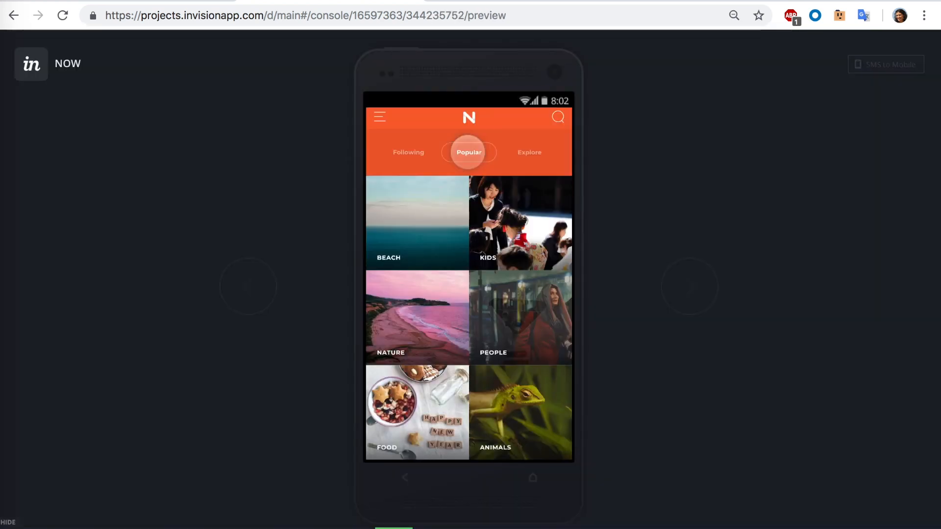
- Add a hotspot over the Following tab on 9-Channels-Popular linking to 9-Channels, and test it in the preview
key(b)
drag(373, 121, 441, 146)
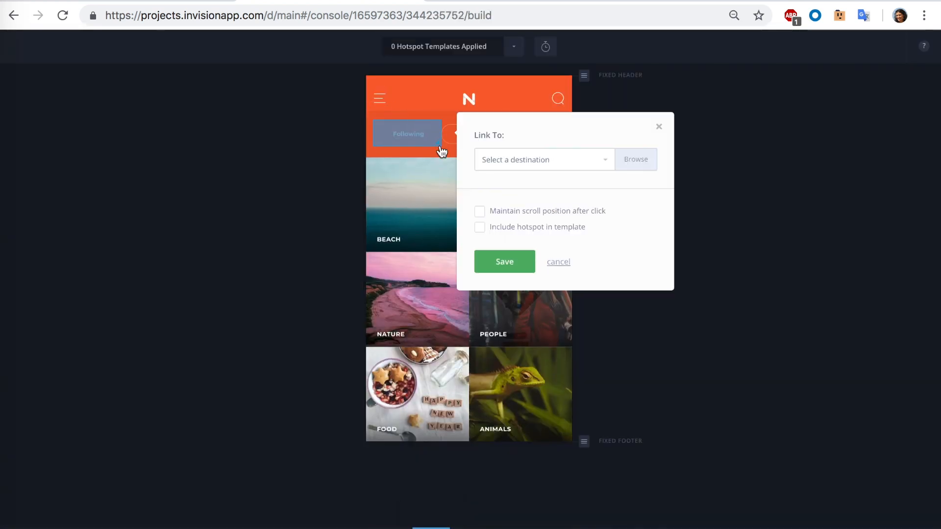
click(547, 160)
scroll(536, 294, down, 2)
click(535, 295)
click(510, 308)
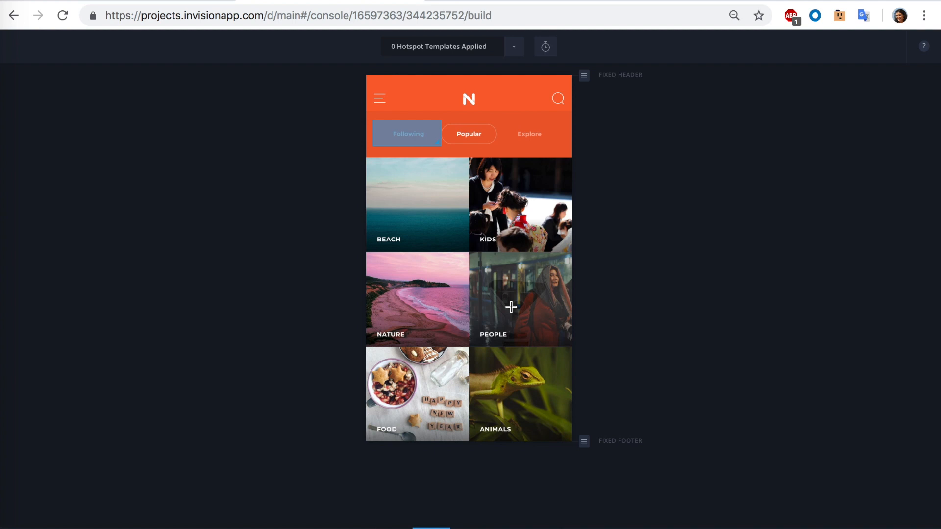
key(p)
click(408, 152)
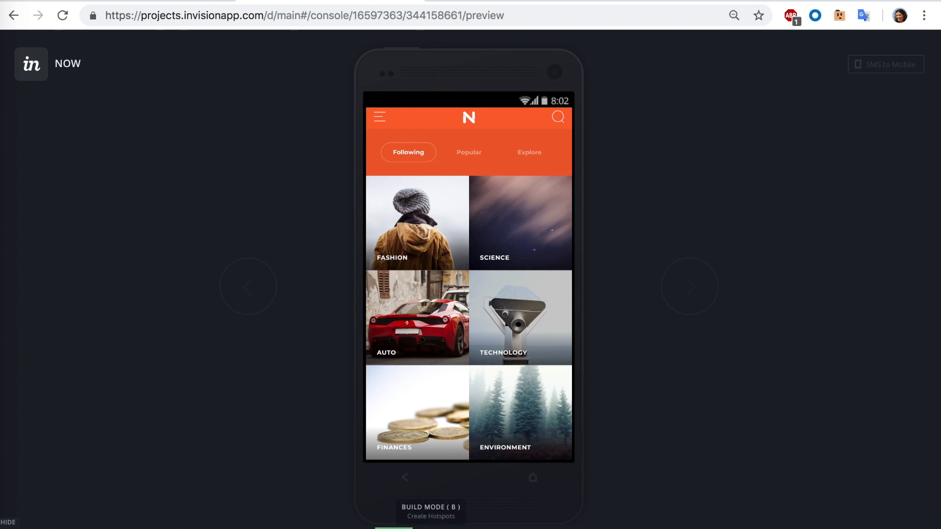
- Give the Popular tab hotspot on 9-Channels a sideways transition and test it in the preview
click(432, 525)
click(470, 133)
click(675, 213)
scroll(683, 272, down, 2)
click(683, 269)
click(560, 294)
key(p)
click(469, 151)
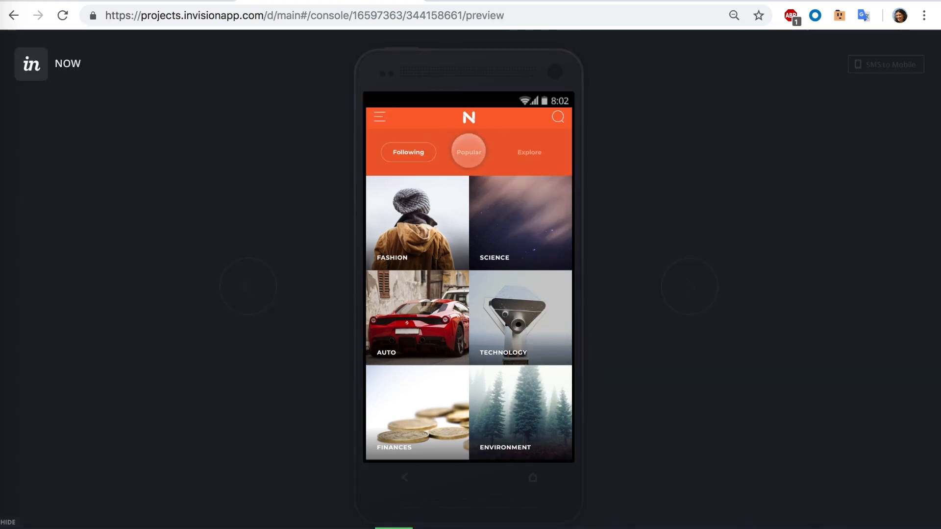
- Give the Following tab hotspot on 9-Channels-Popular an animated transition and test switching between both tabs
click(404, 138)
click(614, 207)
scroll(625, 267, down, 2)
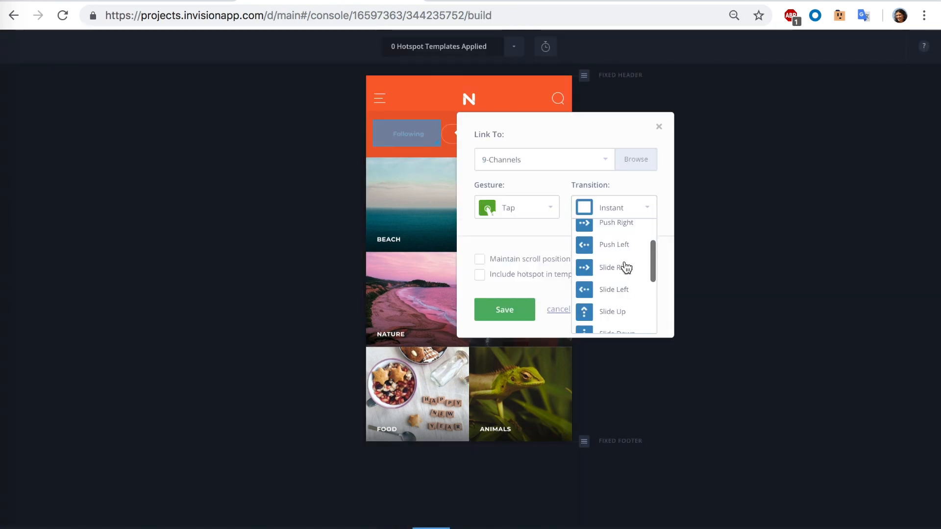
click(622, 248)
click(505, 293)
click(394, 526)
click(406, 152)
click(464, 152)
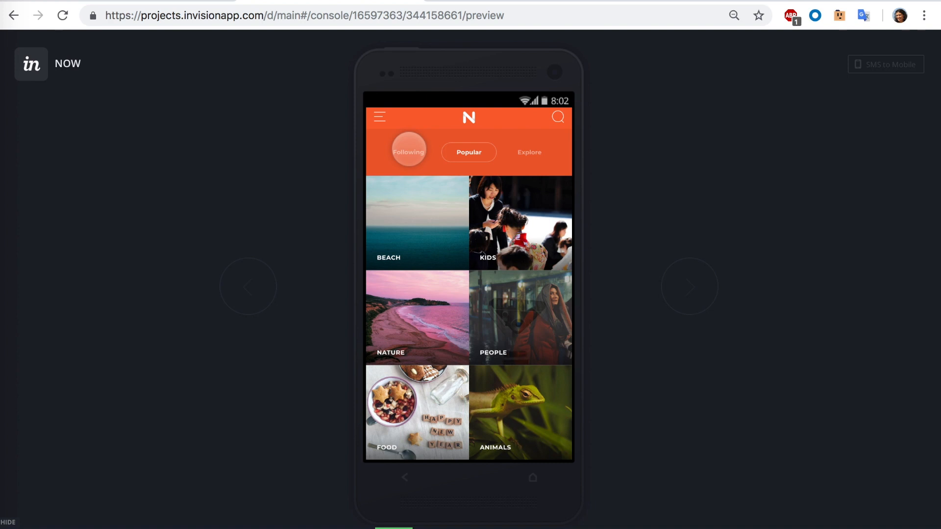
click(409, 149)
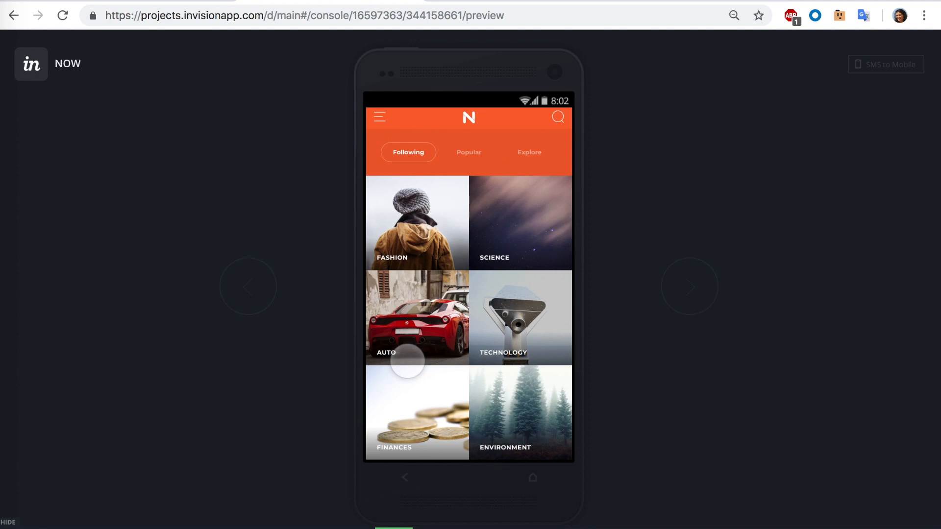
- Extend the fixed header on 9-Channels down to the bottom edge of the tab row, and preview the tab switching
key(b)
drag(580, 80, 581, 157)
click(394, 523)
click(469, 152)
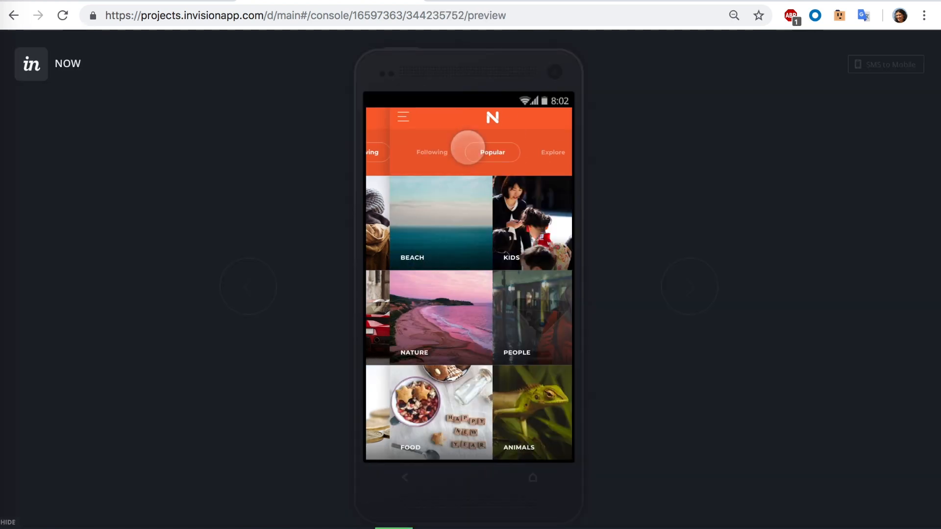
click(405, 153)
click(470, 150)
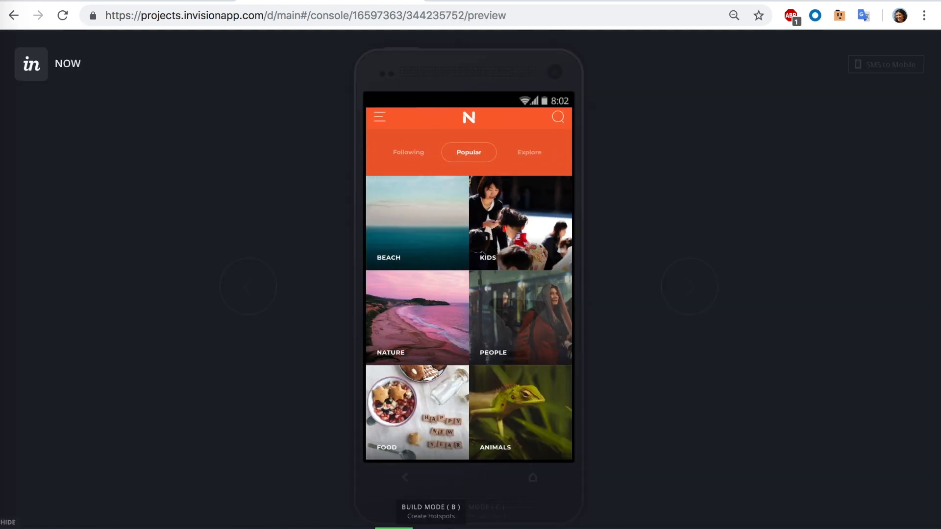
- Extend the fixed header on 9-Channels-Popular to about 590 px, down to the bottom edge of the tab row
click(432, 526)
drag(581, 77, 585, 162)
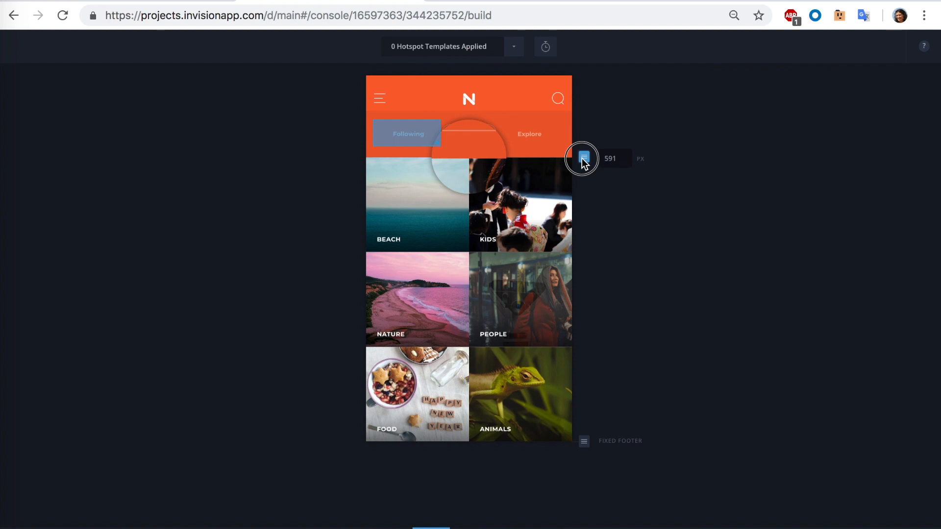
- Preview switching between the Following and Popular tabs, and test the menu icon on the Popular screen
click(394, 523)
click(405, 147)
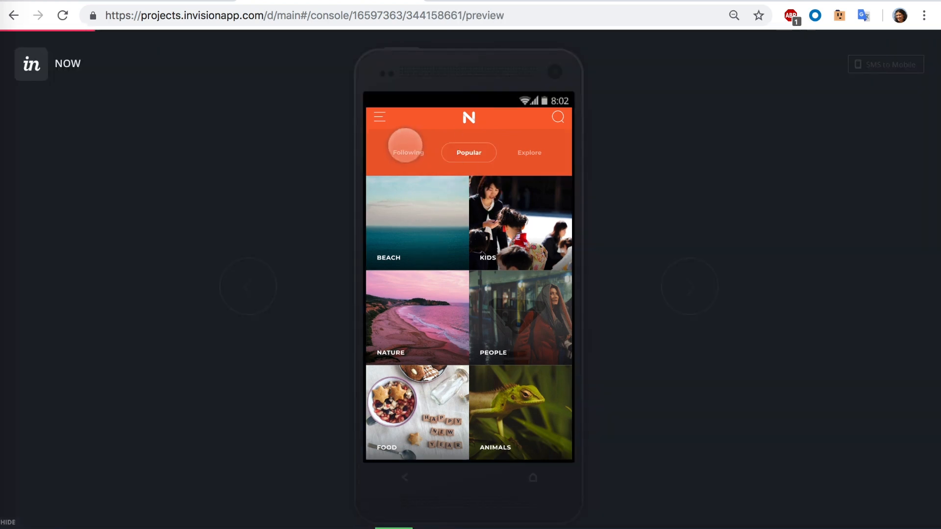
click(468, 152)
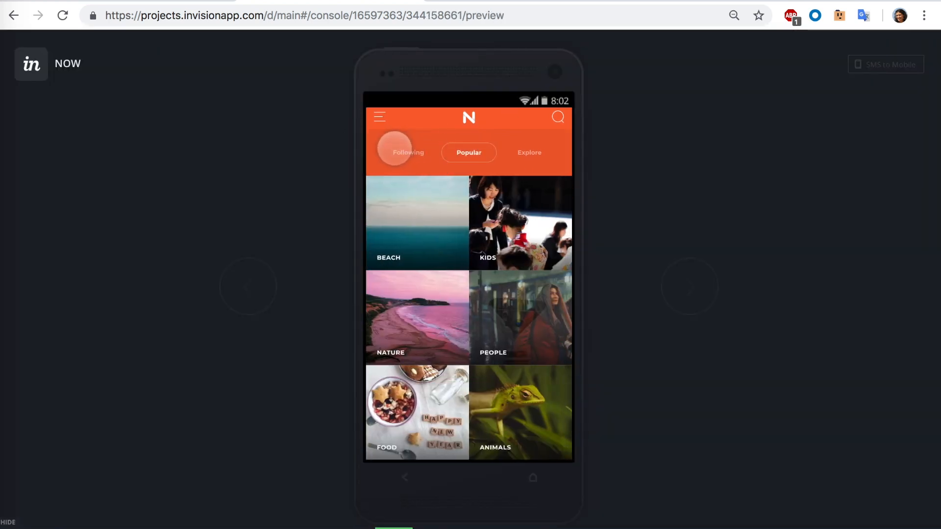
click(394, 148)
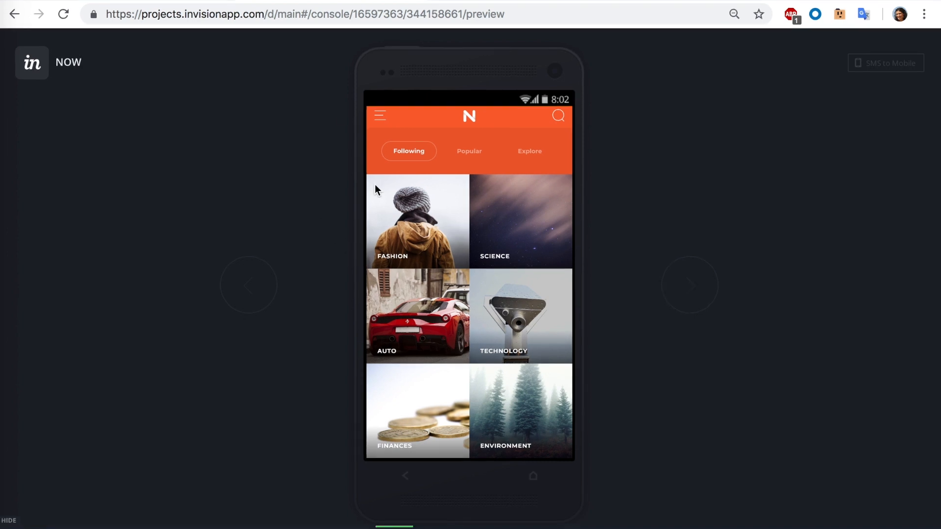
click(468, 151)
click(383, 116)
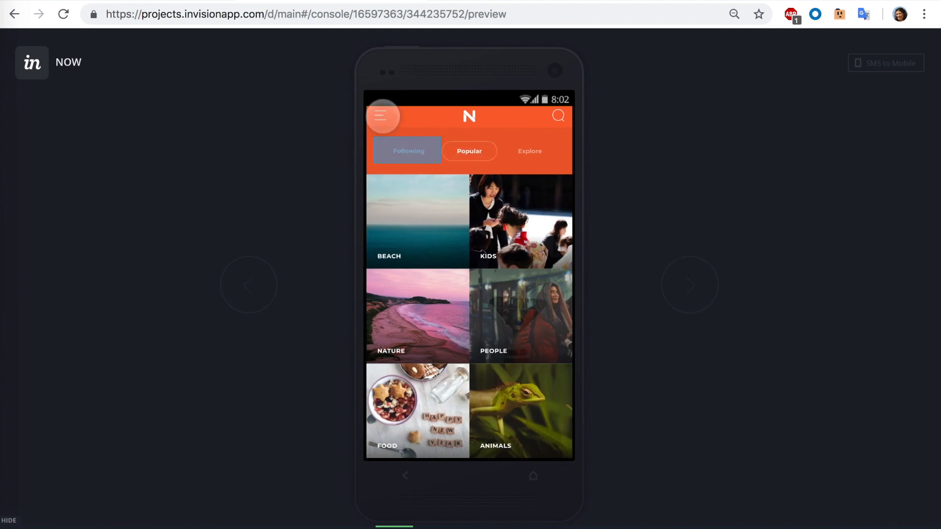
- Apply the menu hotspot template to the 9-Channels-Popular screen
click(432, 526)
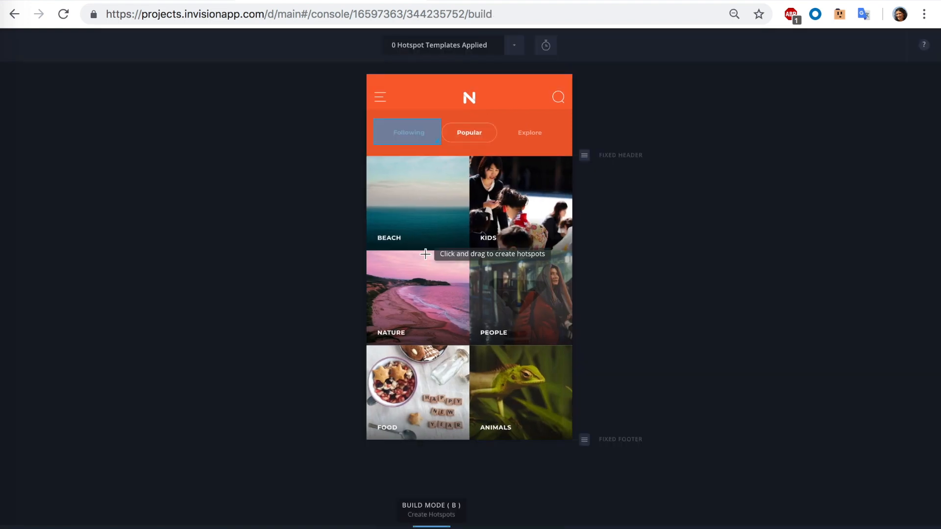
click(512, 49)
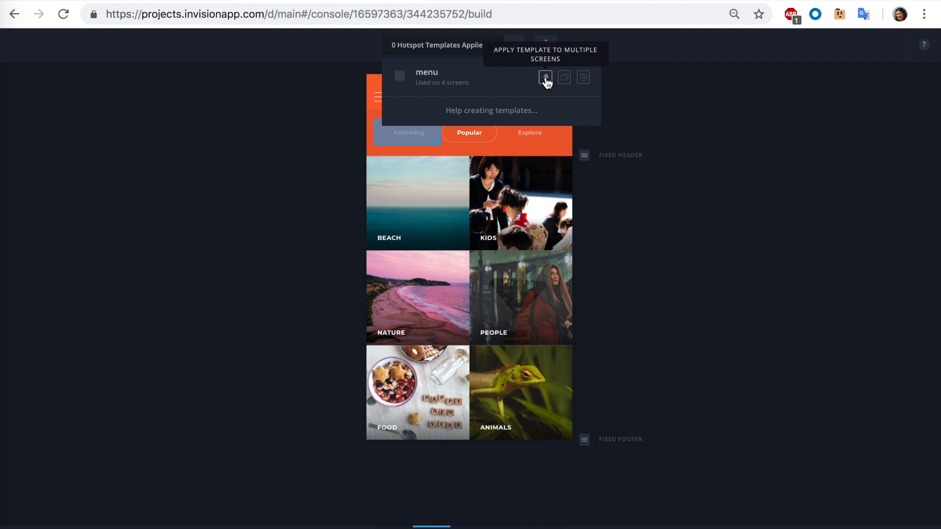
click(545, 79)
click(679, 431)
click(564, 345)
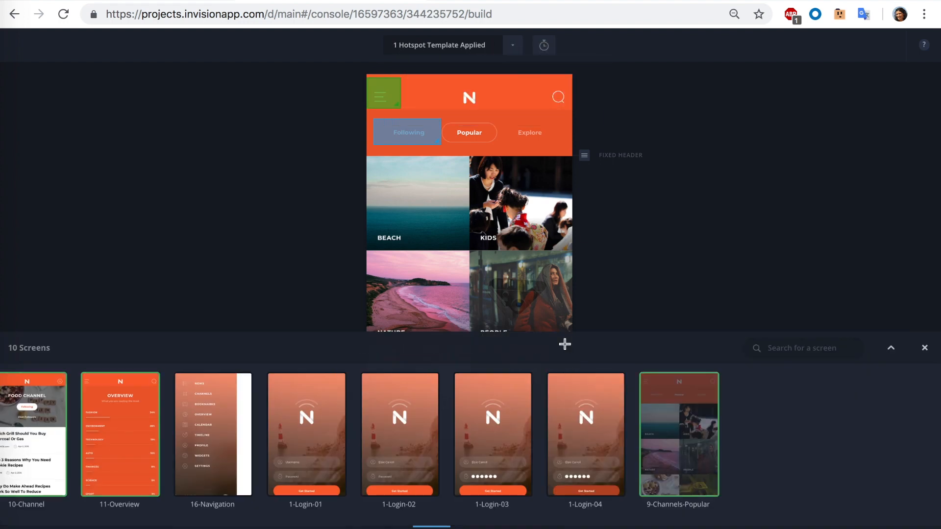
- Preview the tab switching, and open and close the navigation menu from the Popular screen
click(394, 528)
click(402, 158)
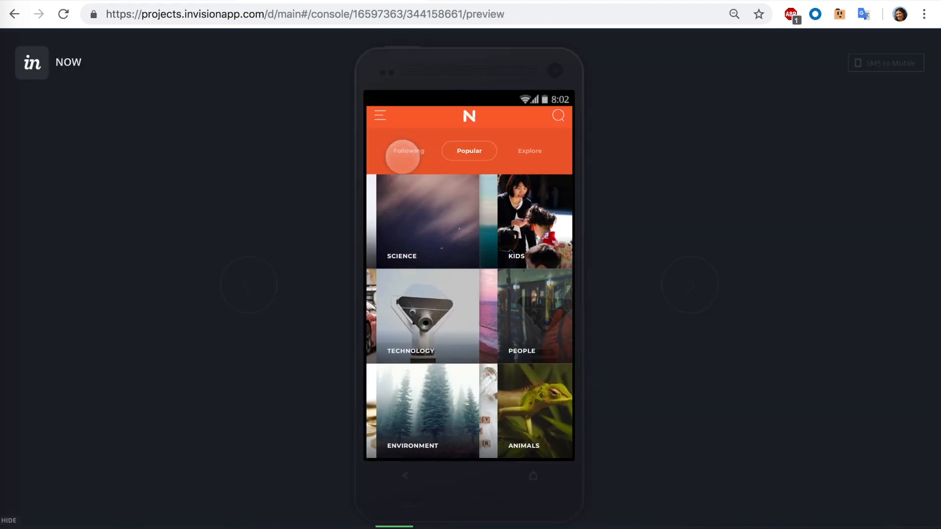
click(476, 152)
click(382, 112)
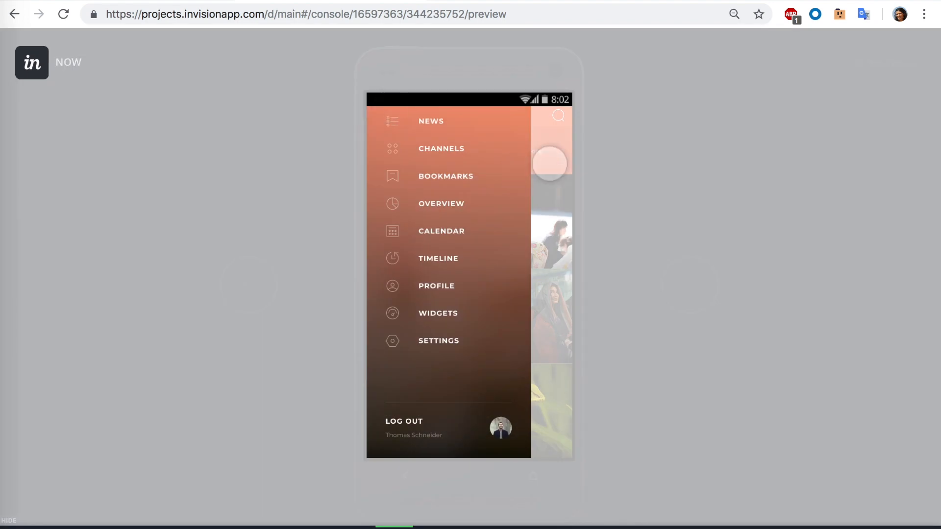
click(549, 163)
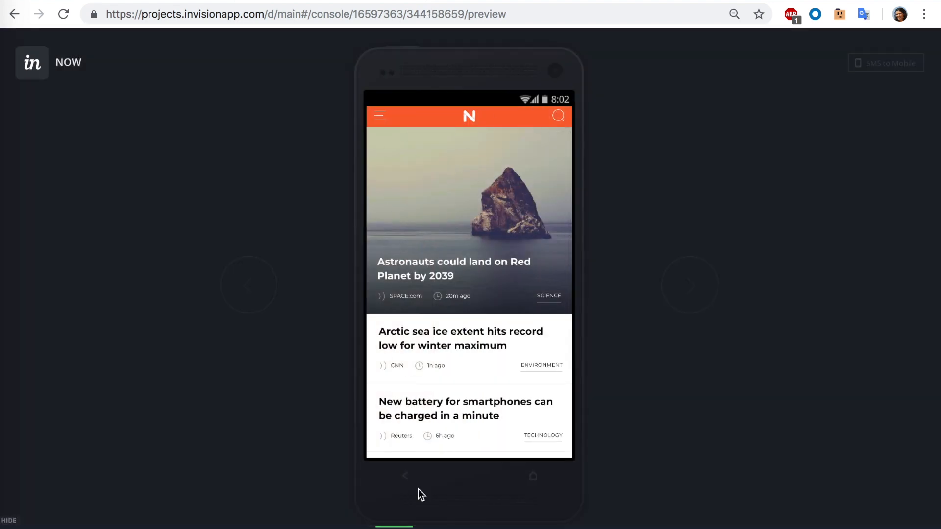
- On 16-Navigation, relink the hotspot over the blank strip beside the menu to Link Back / Close
click(469, 520)
click(557, 441)
click(432, 527)
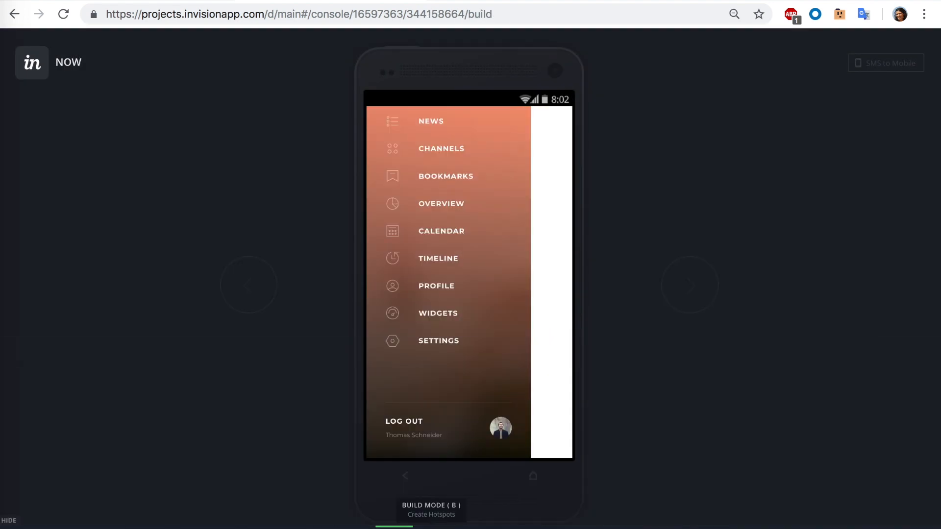
click(553, 259)
click(694, 284)
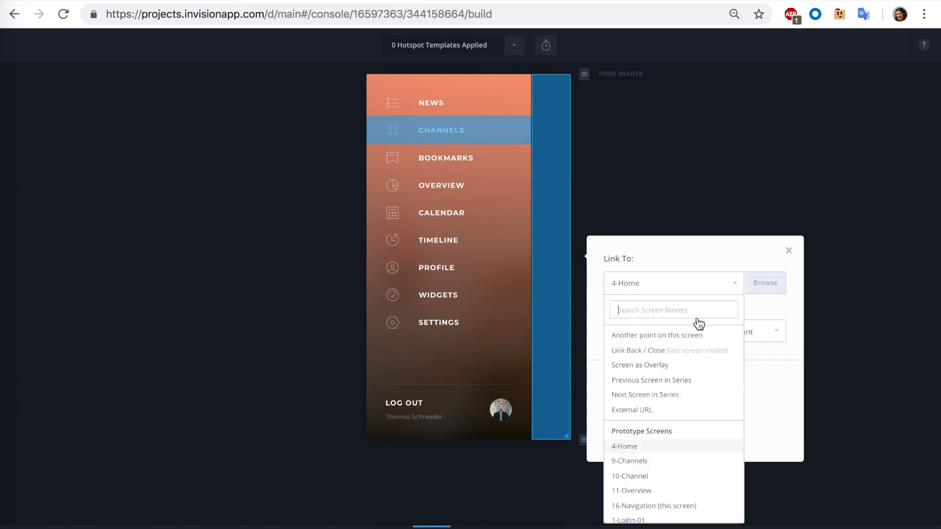
click(676, 351)
click(634, 435)
- Preview 9-Channels and test opening and closing the navigation menu on both the Following and Popular tabs
mouse_move(266, 524)
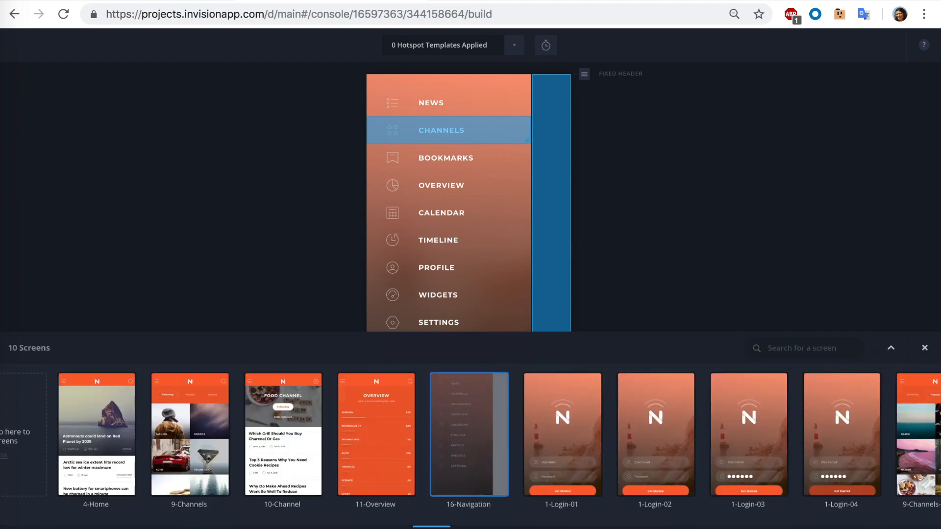
click(199, 451)
key(p)
click(380, 116)
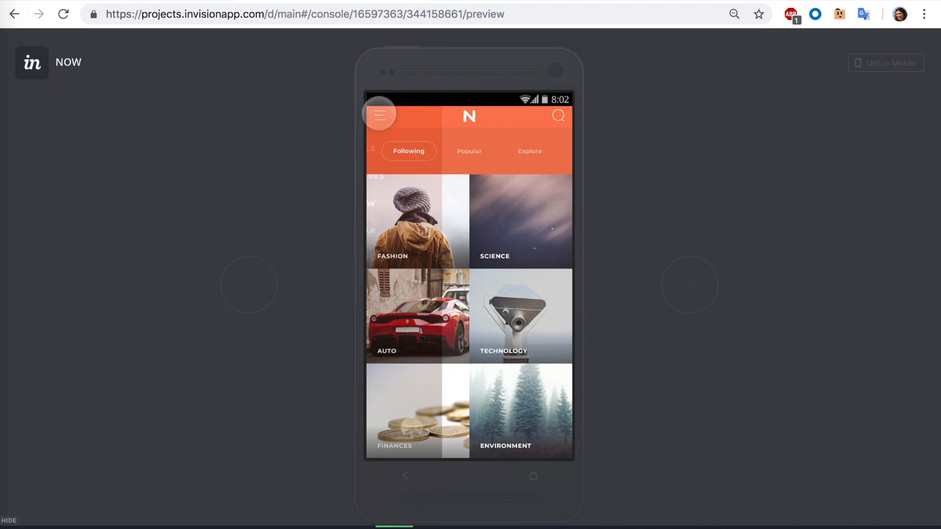
click(563, 155)
click(487, 152)
click(377, 112)
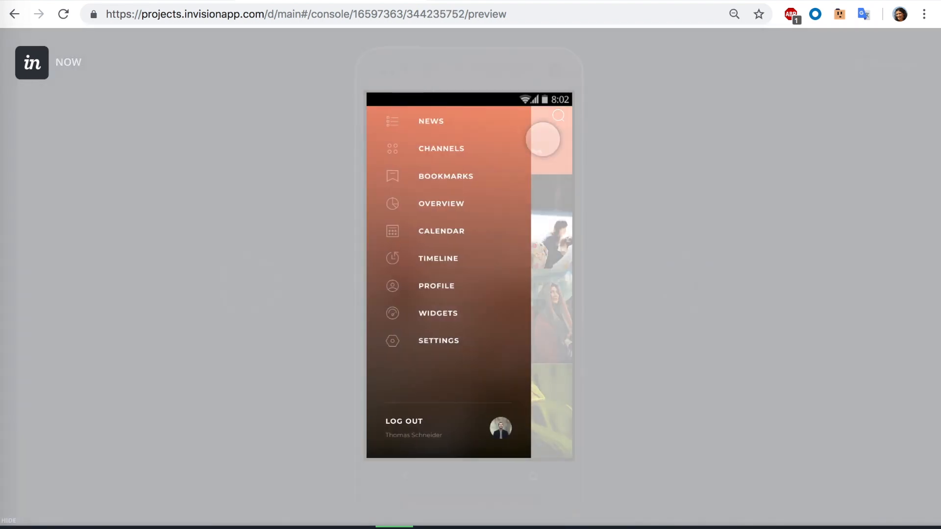
click(556, 158)
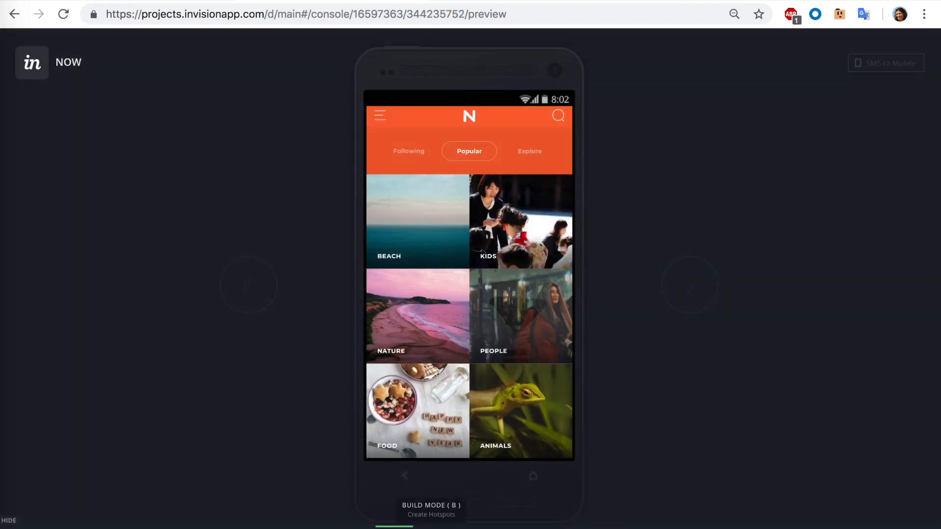
- Create a hotspot covering the Food tile on 9-Channels-Popular and link it to 10-Channel
key(b)
drag(367, 346, 466, 437)
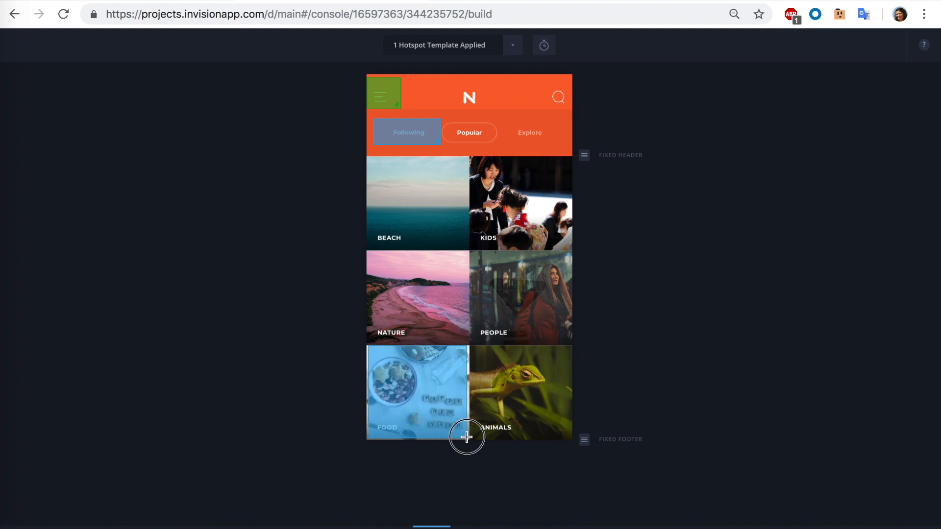
click(597, 366)
scroll(599, 479, down, 3)
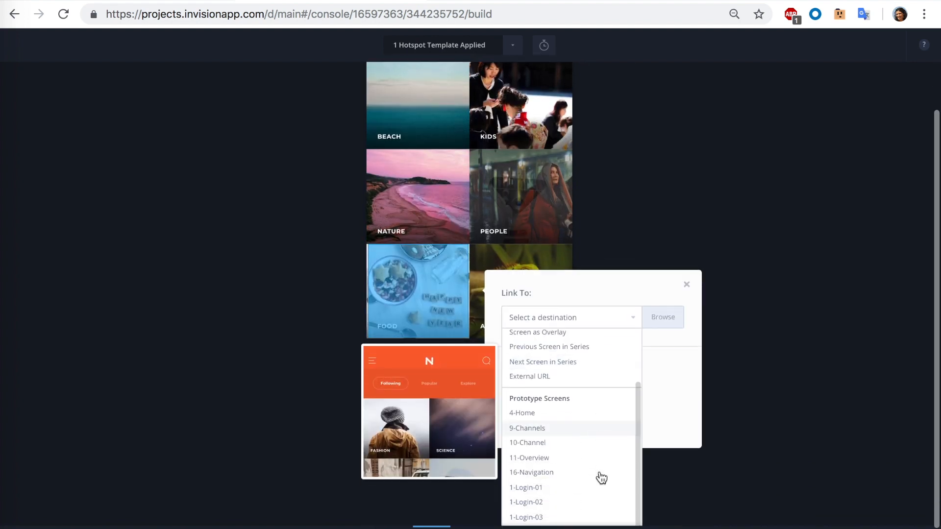
click(590, 407)
click(529, 425)
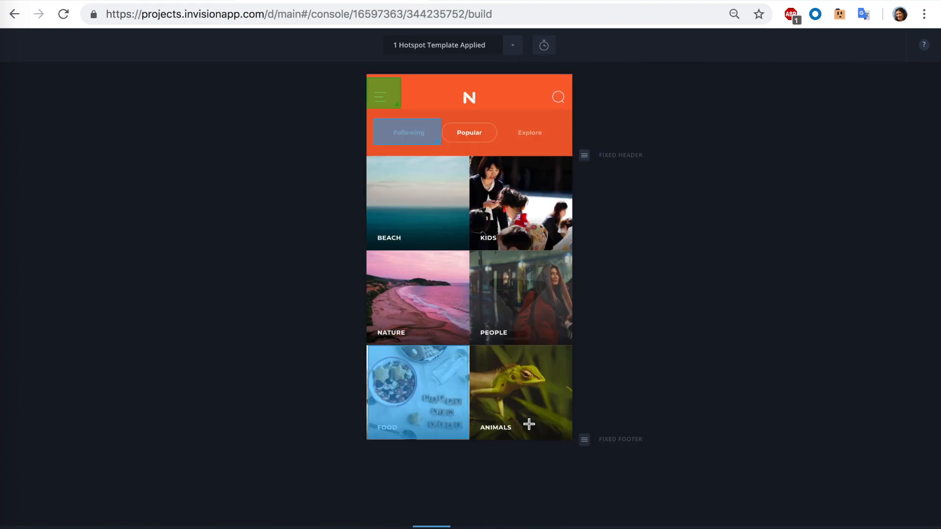
- Preview the Food tile link, test opening and closing the menu on the Food channel, and go to Channels through the menu
key(p)
click(401, 406)
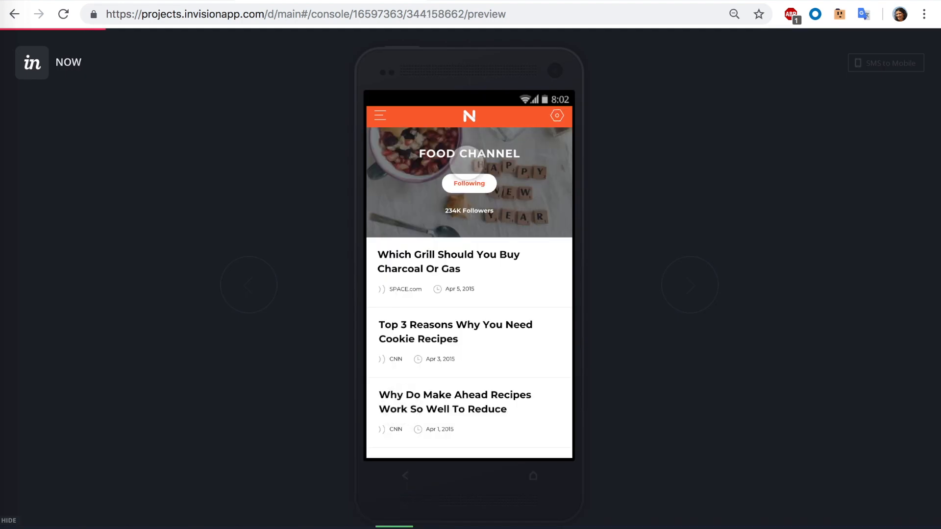
click(381, 118)
click(550, 165)
click(377, 114)
click(554, 149)
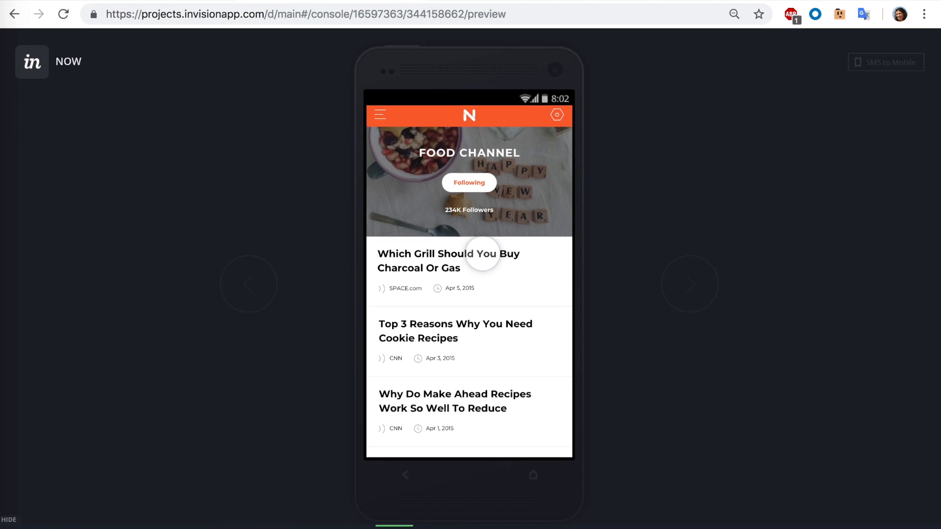
click(378, 111)
click(431, 143)
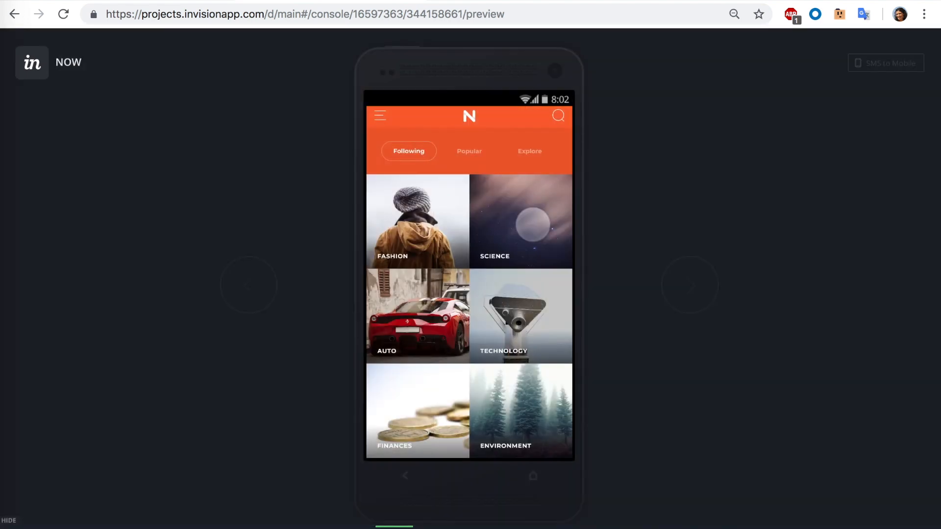